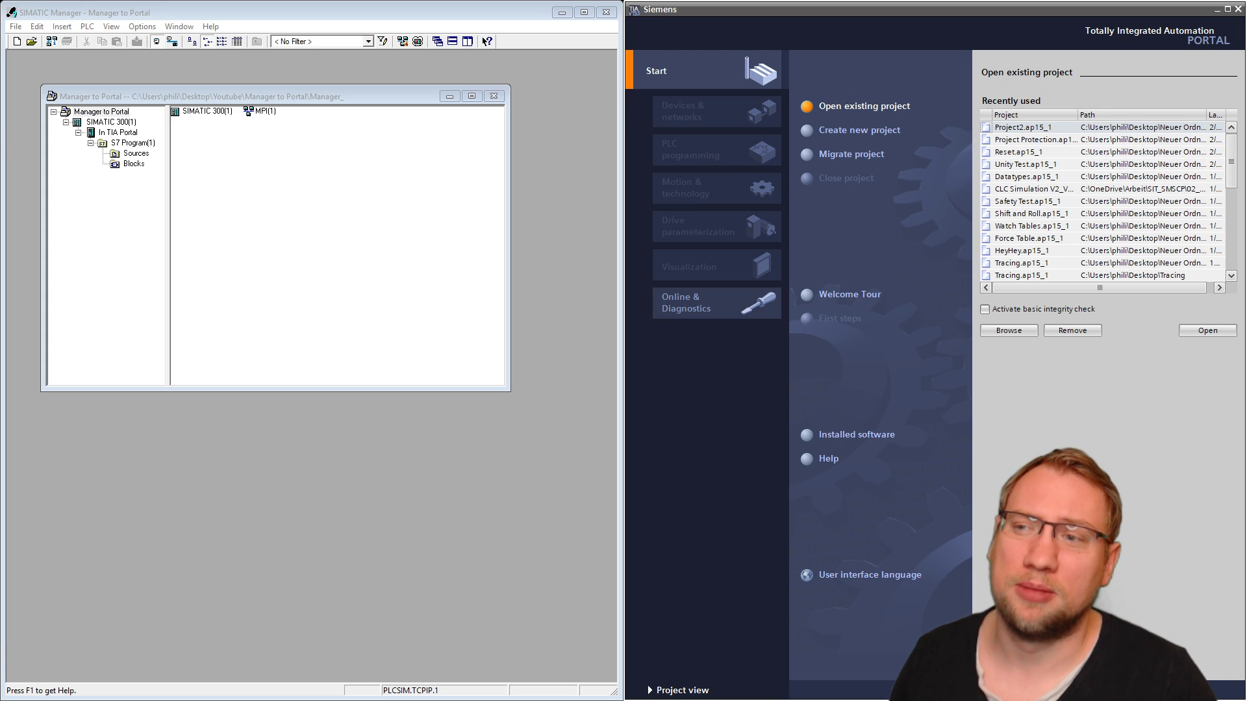
- Examine the SIMATIC 300(1) station's structure in the Manager to Portal project tree, from the station down to its S7 program
click(391, 256)
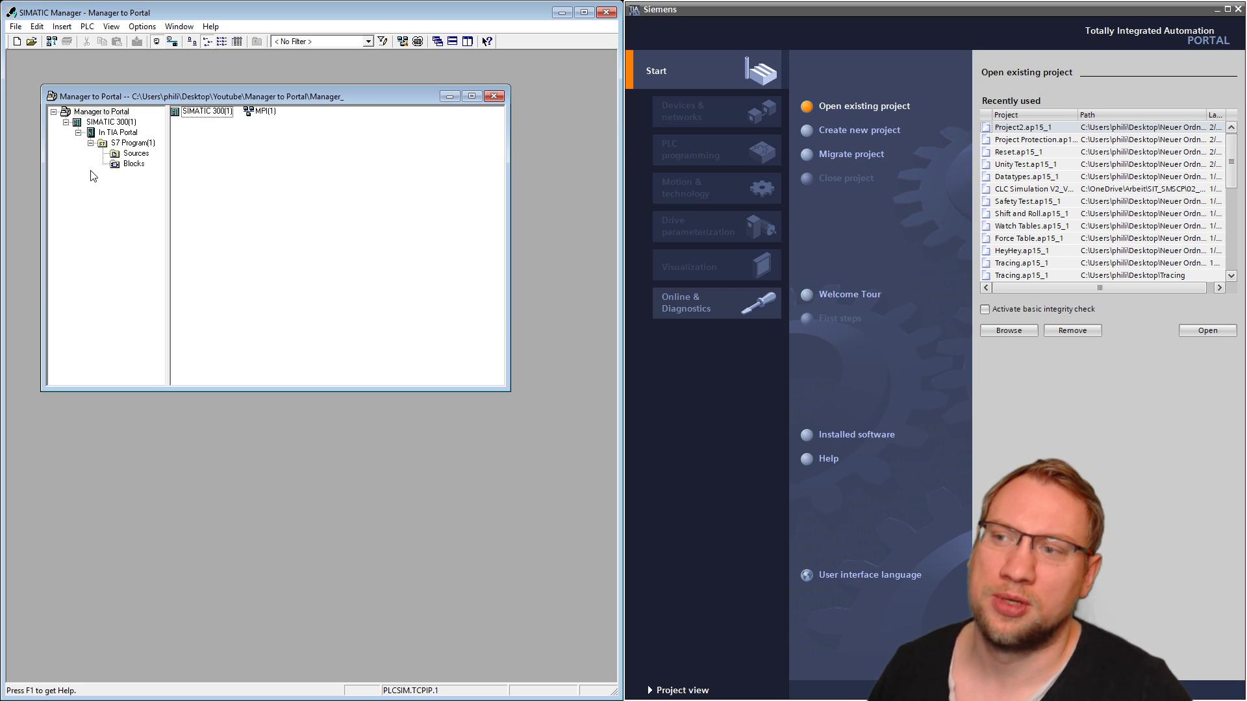
click(94, 123)
key(Down)
key(Down)
key(Down)
key(Down)
key(Up)
key(Up)
key(Up)
key(Up)
key(Up)
key(Down)
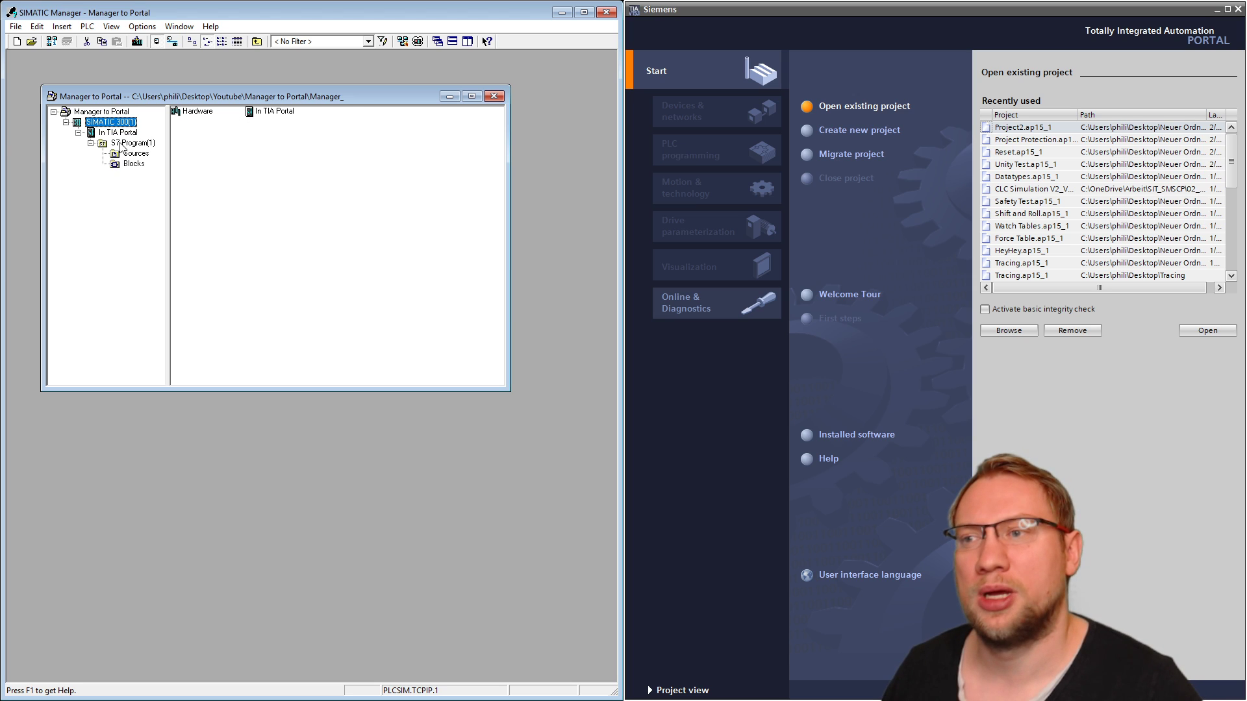
- Open OB1 from the S7 program's Blocks folder, inspect the contact and coil in Network 1, and close the editor
click(129, 164)
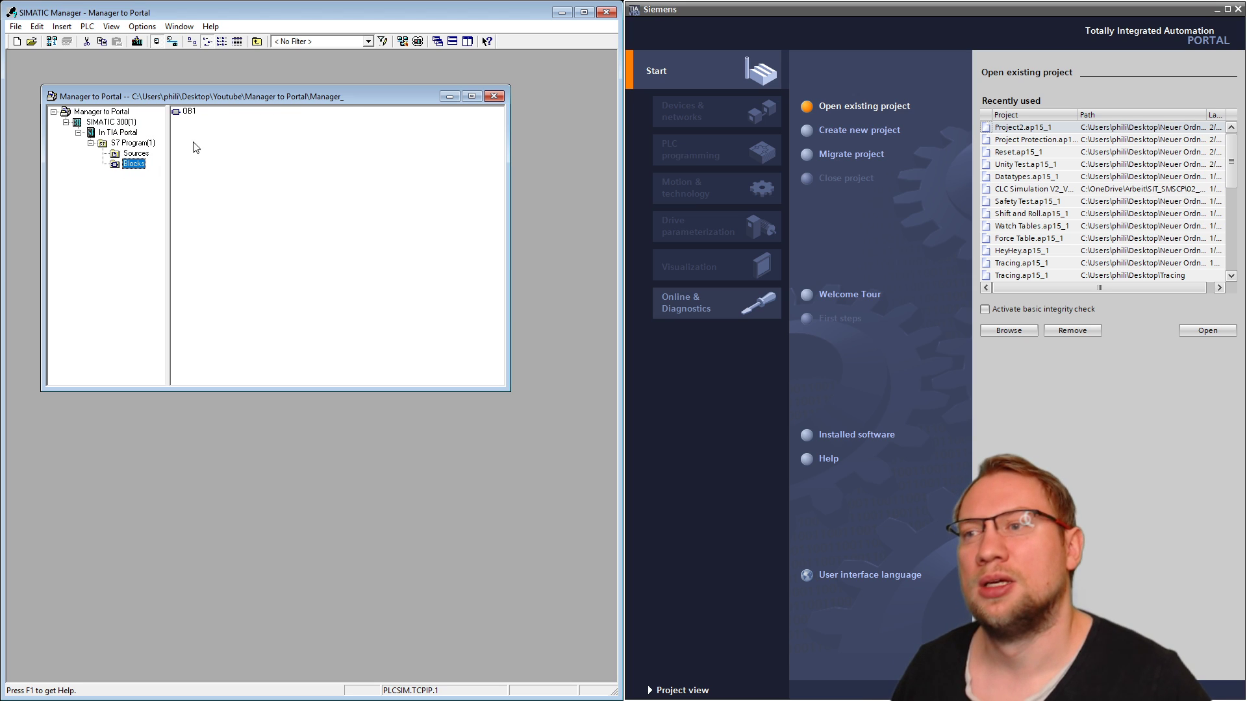
double_click(186, 113)
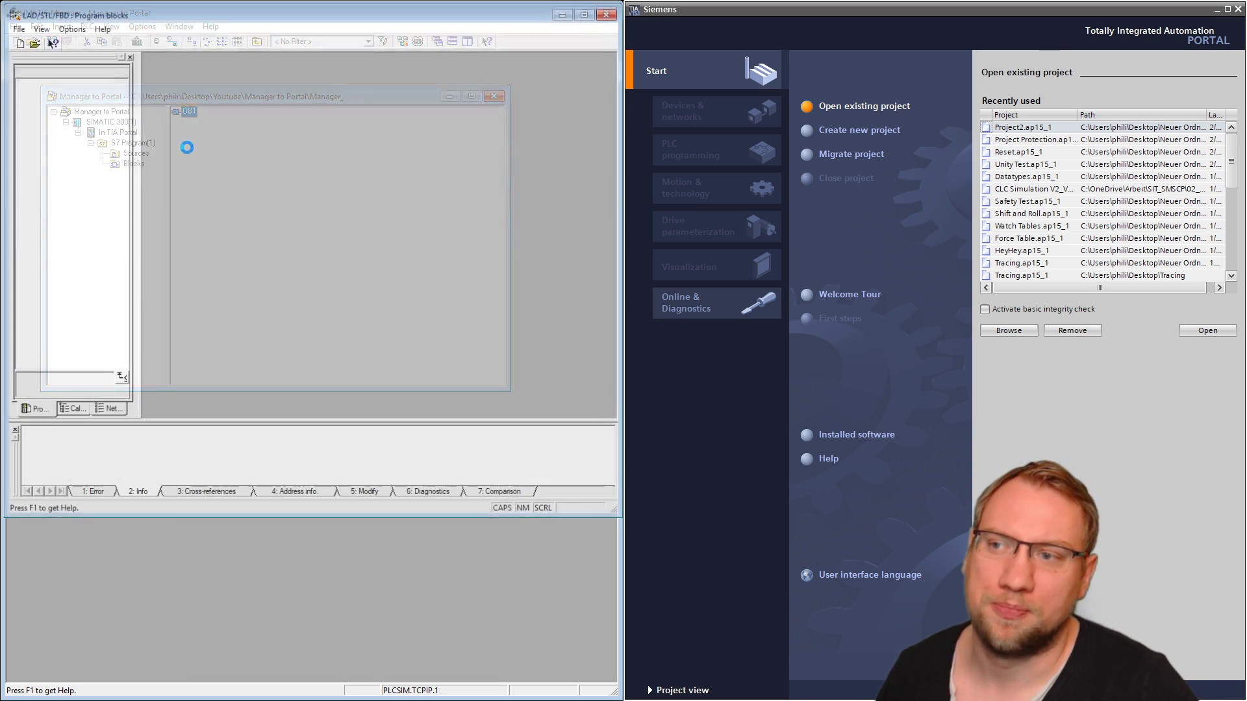
click(194, 260)
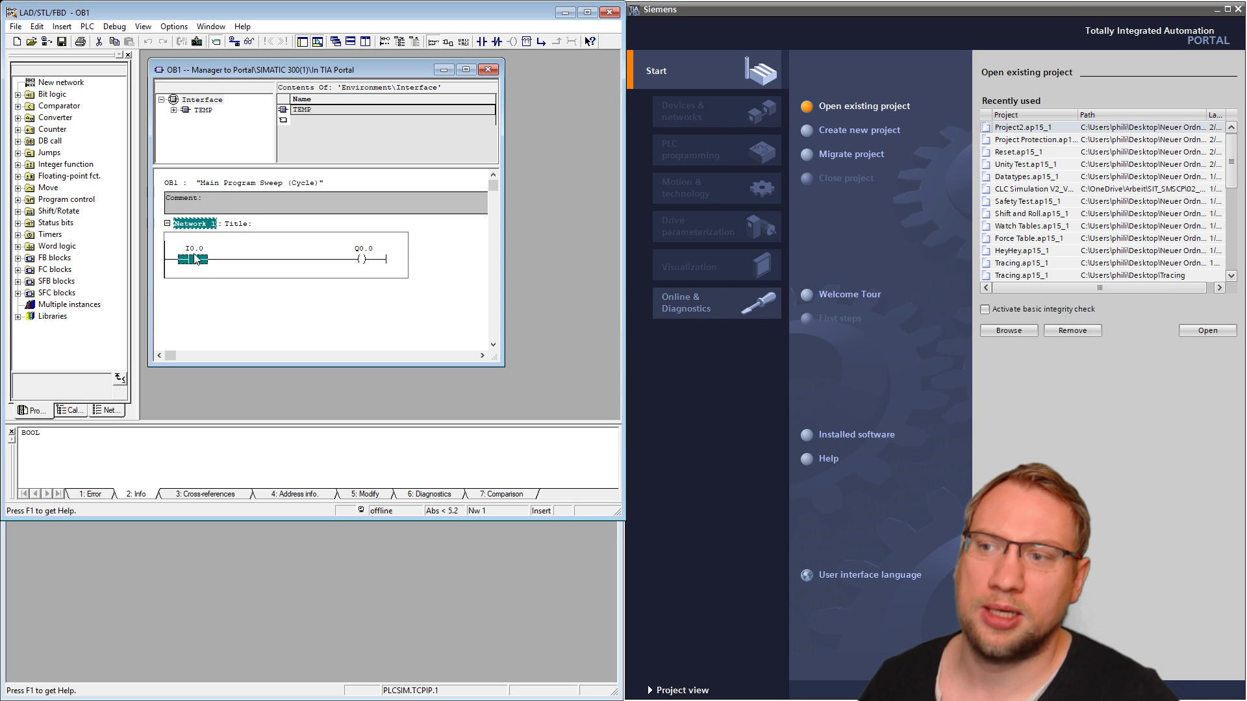
click(367, 246)
click(609, 12)
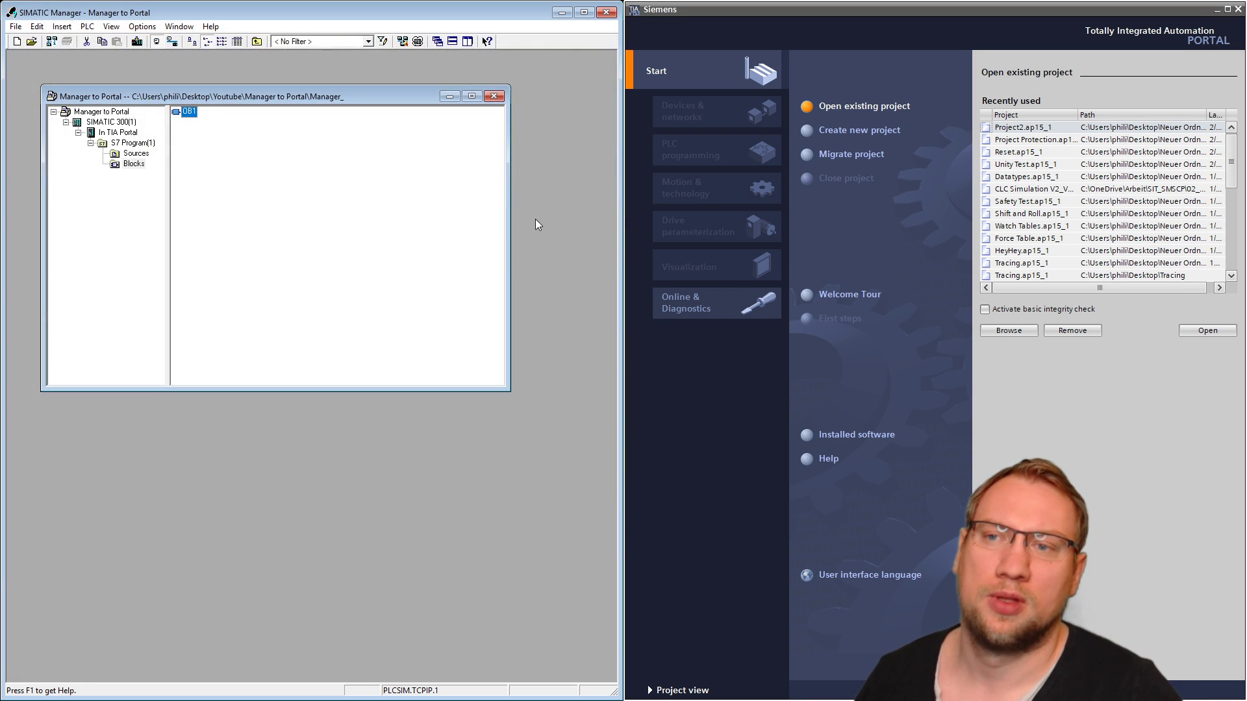
- Switch to TIA Portal and begin migrating an existing project
click(841, 235)
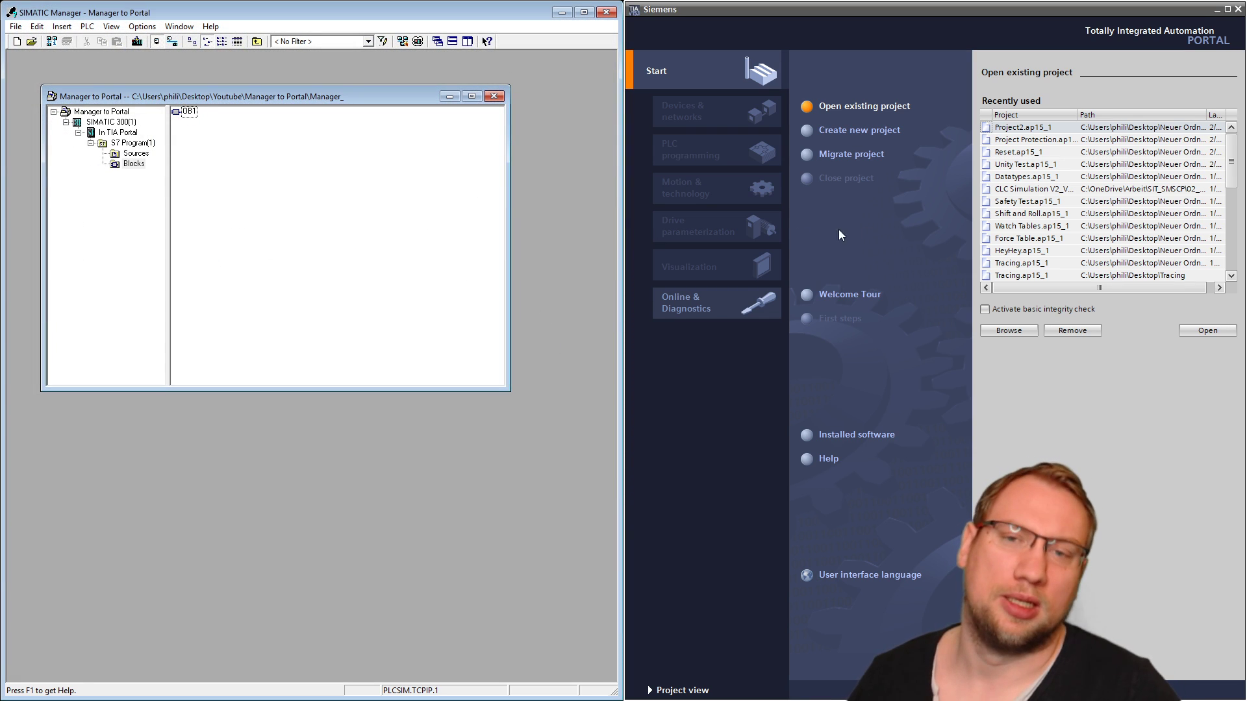
click(870, 165)
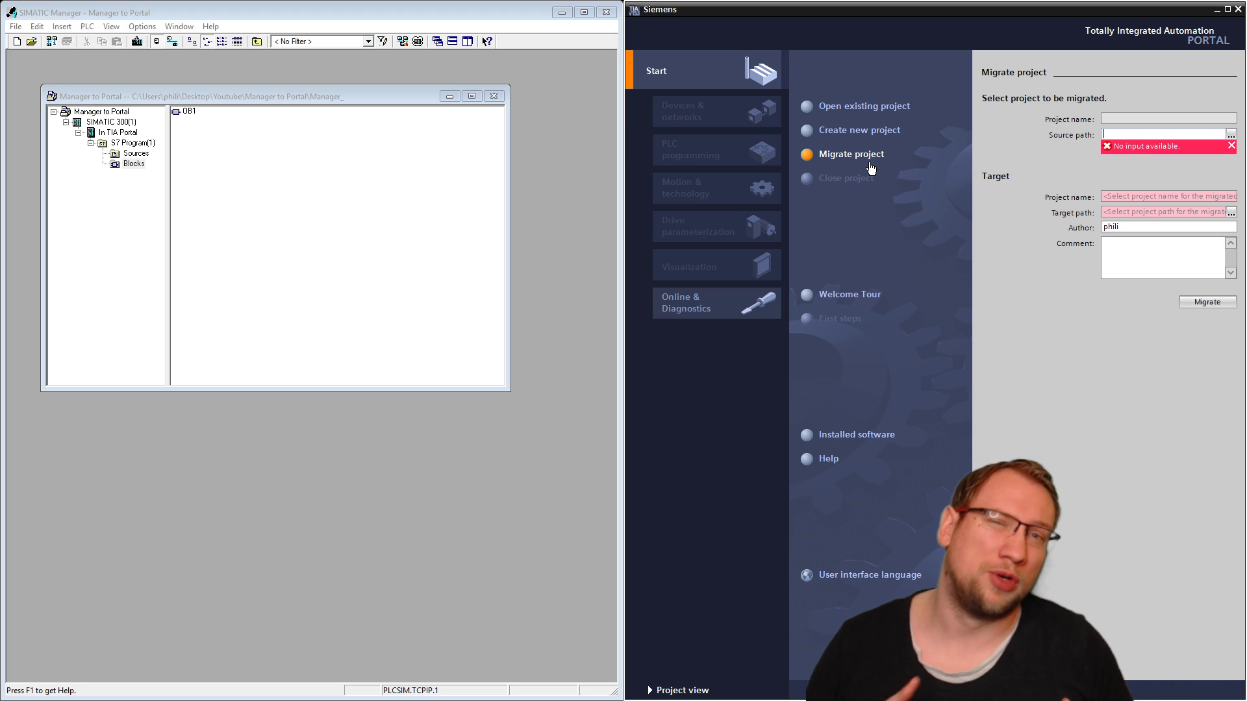
drag(362, 14, 389, 91)
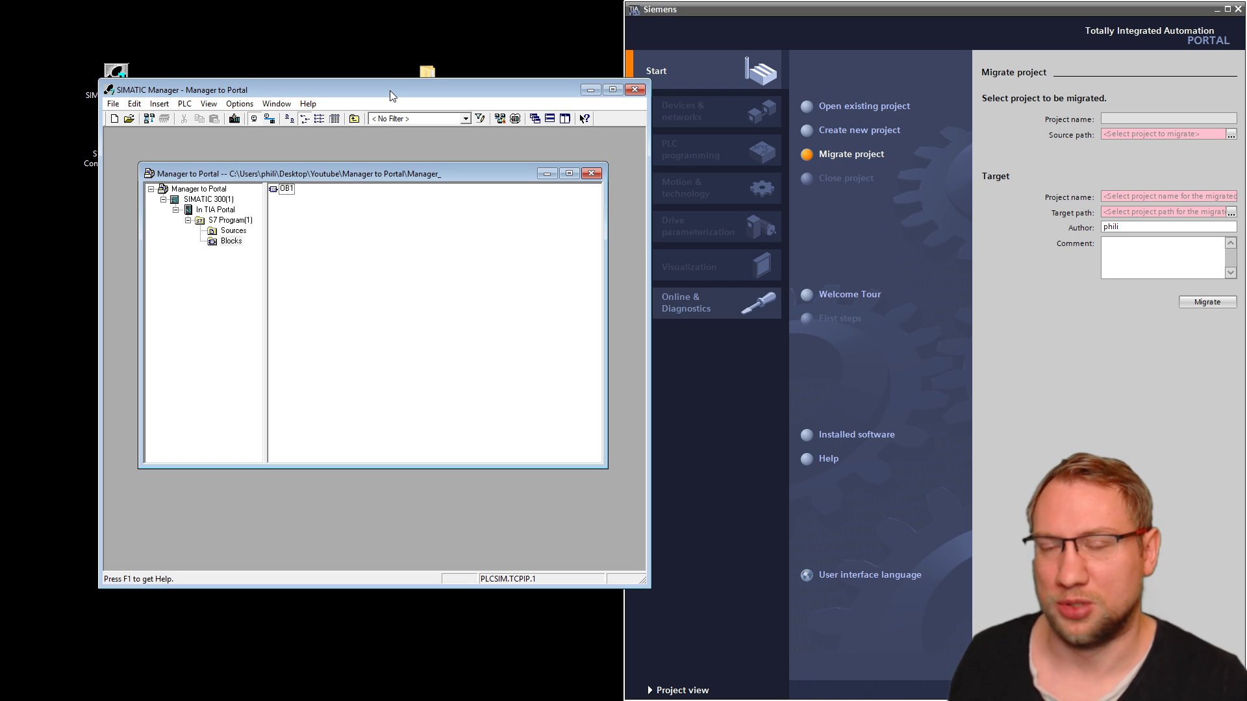
key(super+Left)
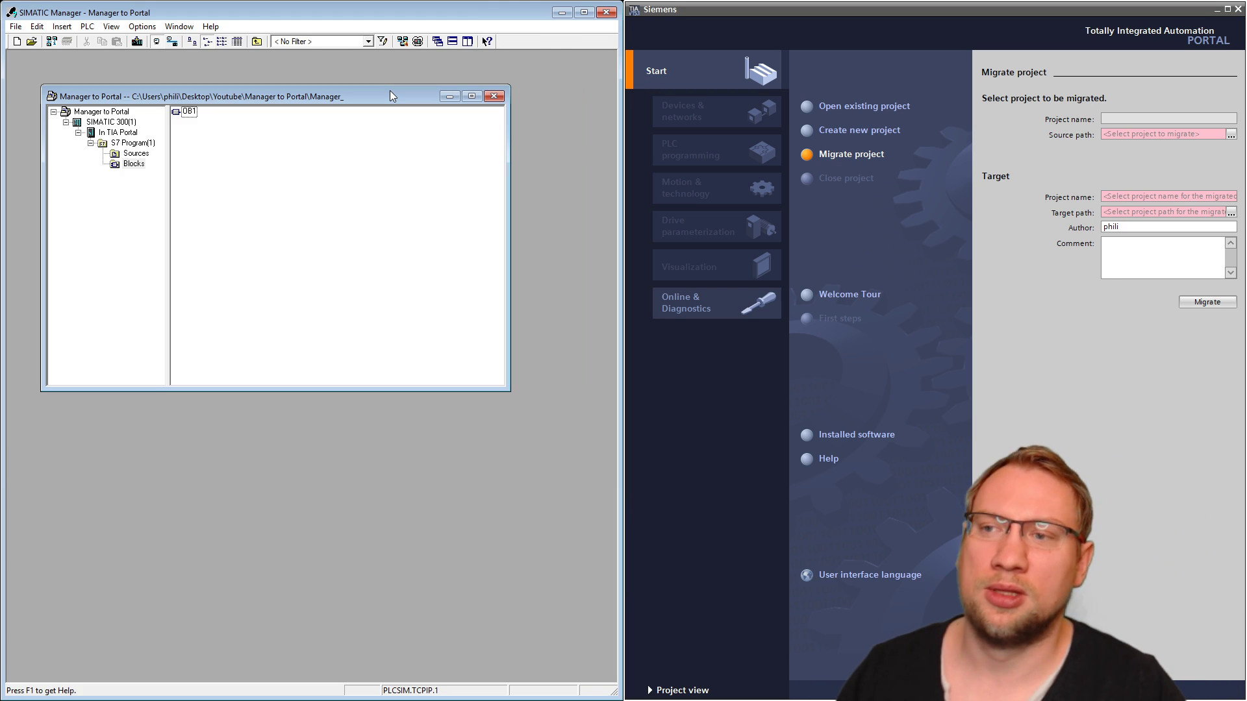
click(1072, 153)
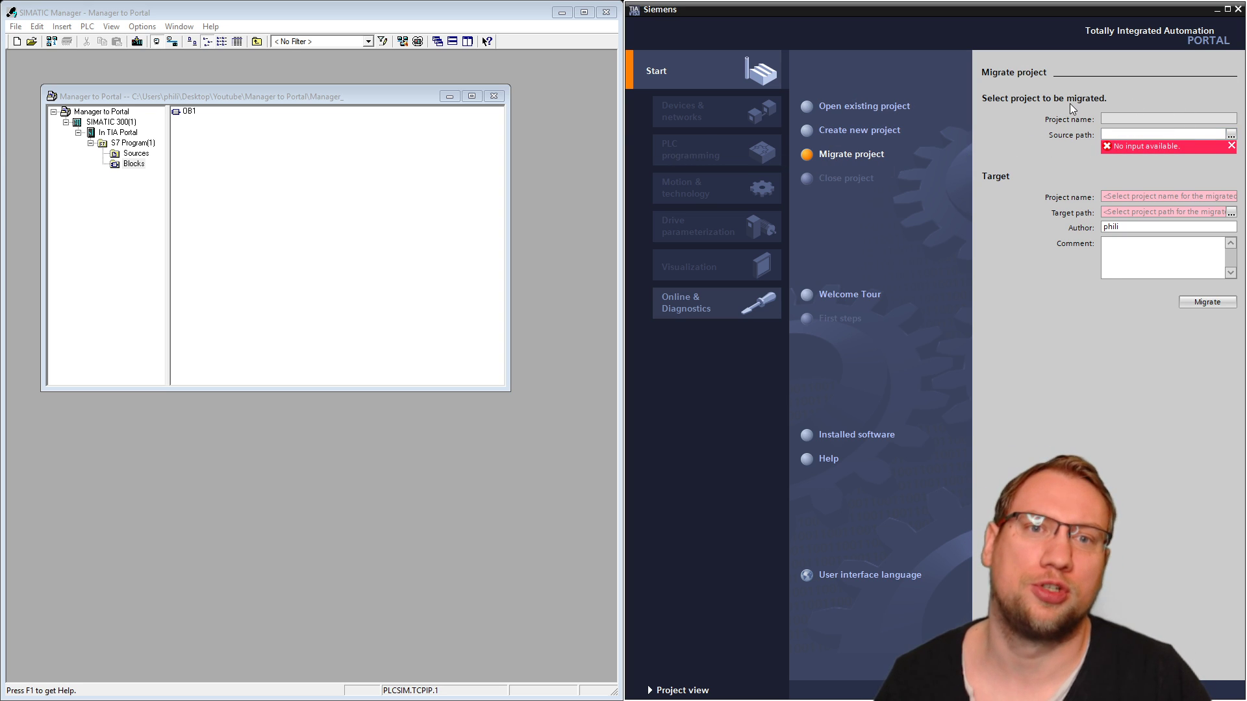
- Choose Manager_.s7p from Desktop > Youtube > Manager to Portal > Manager_ as the source project for the migration
click(1231, 134)
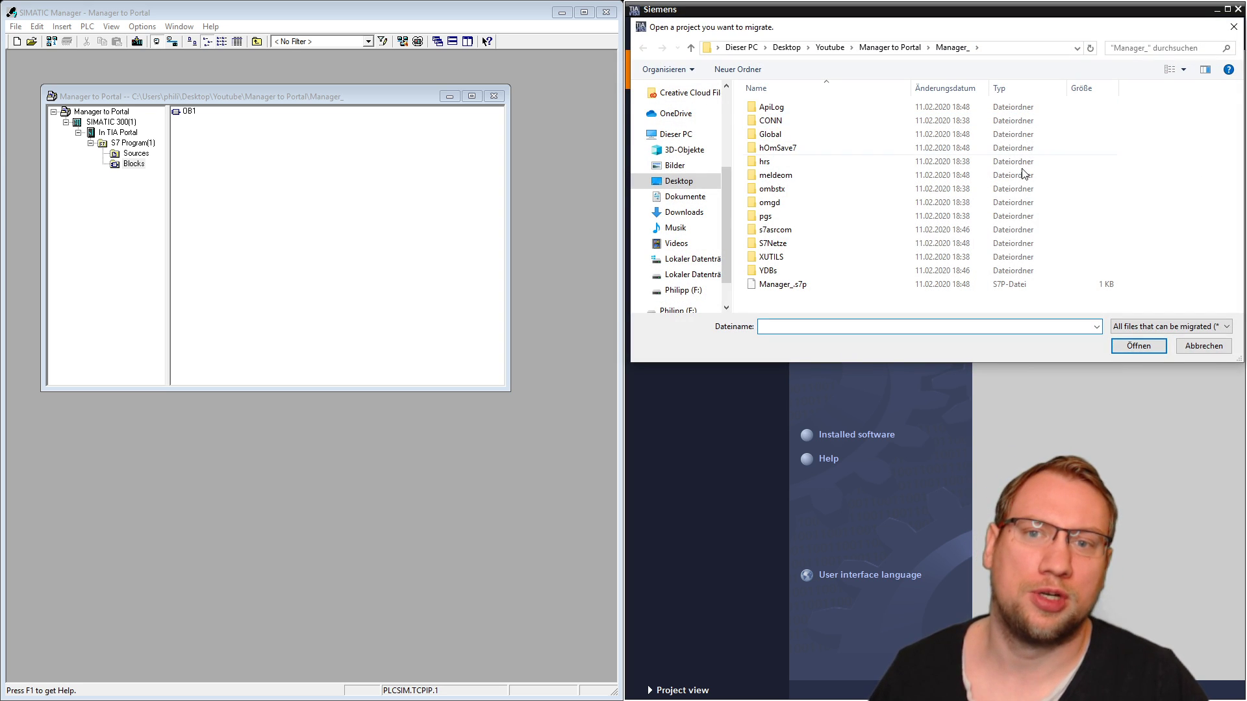
click(682, 182)
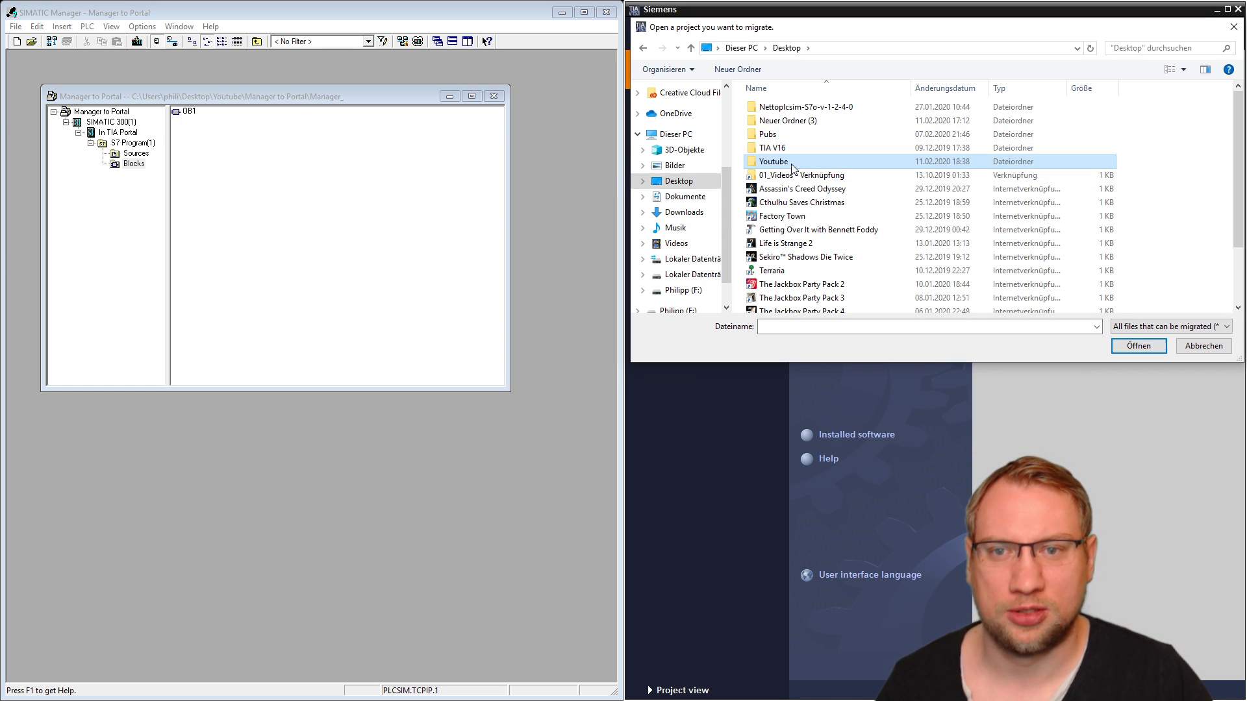
double_click(792, 164)
double_click(804, 109)
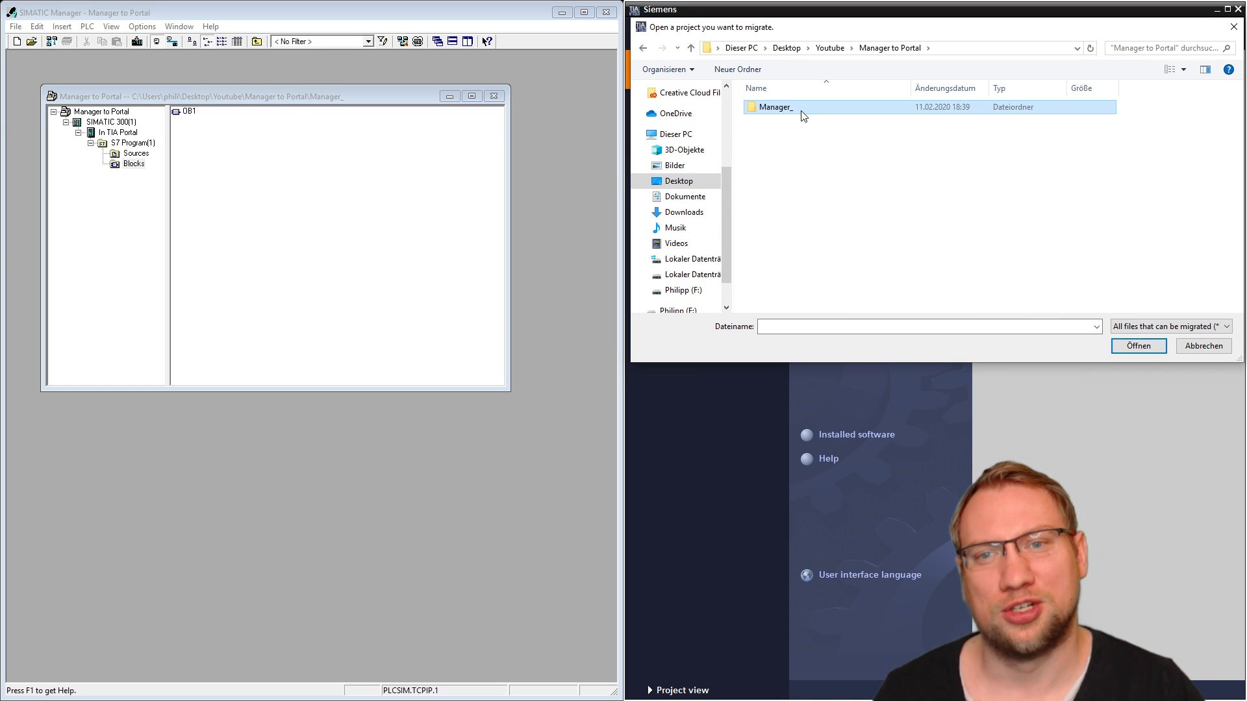
double_click(804, 111)
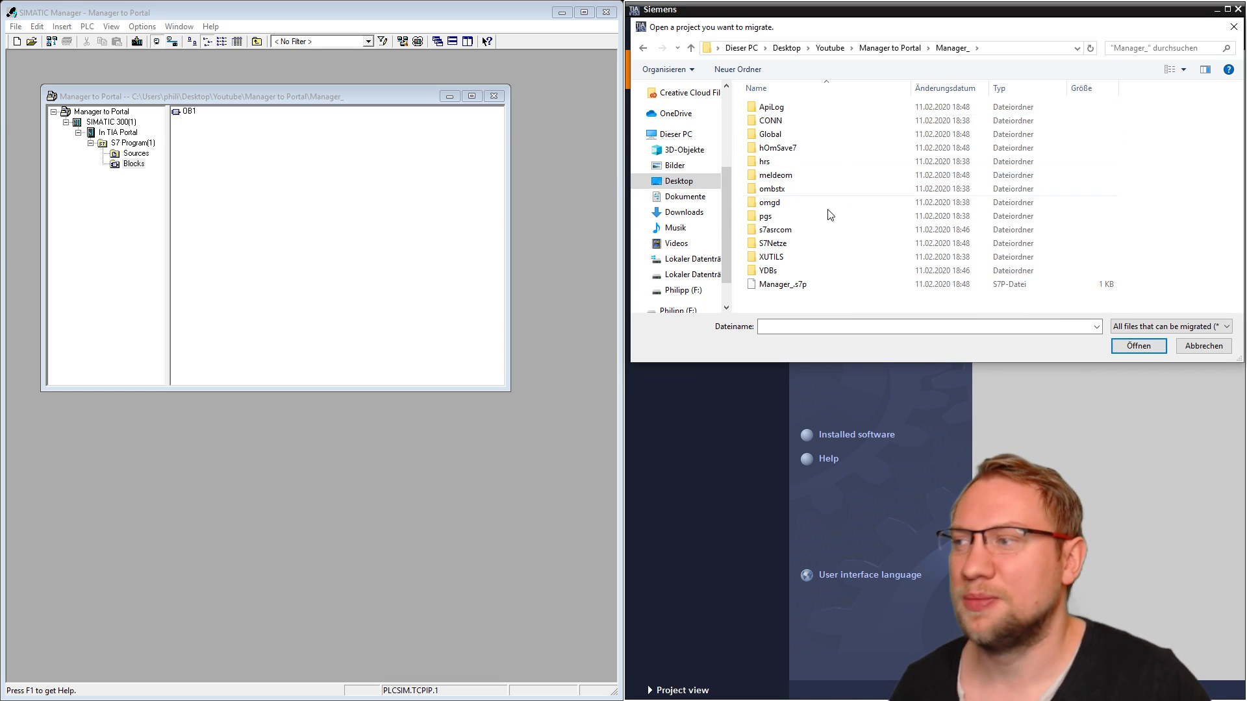
click(792, 287)
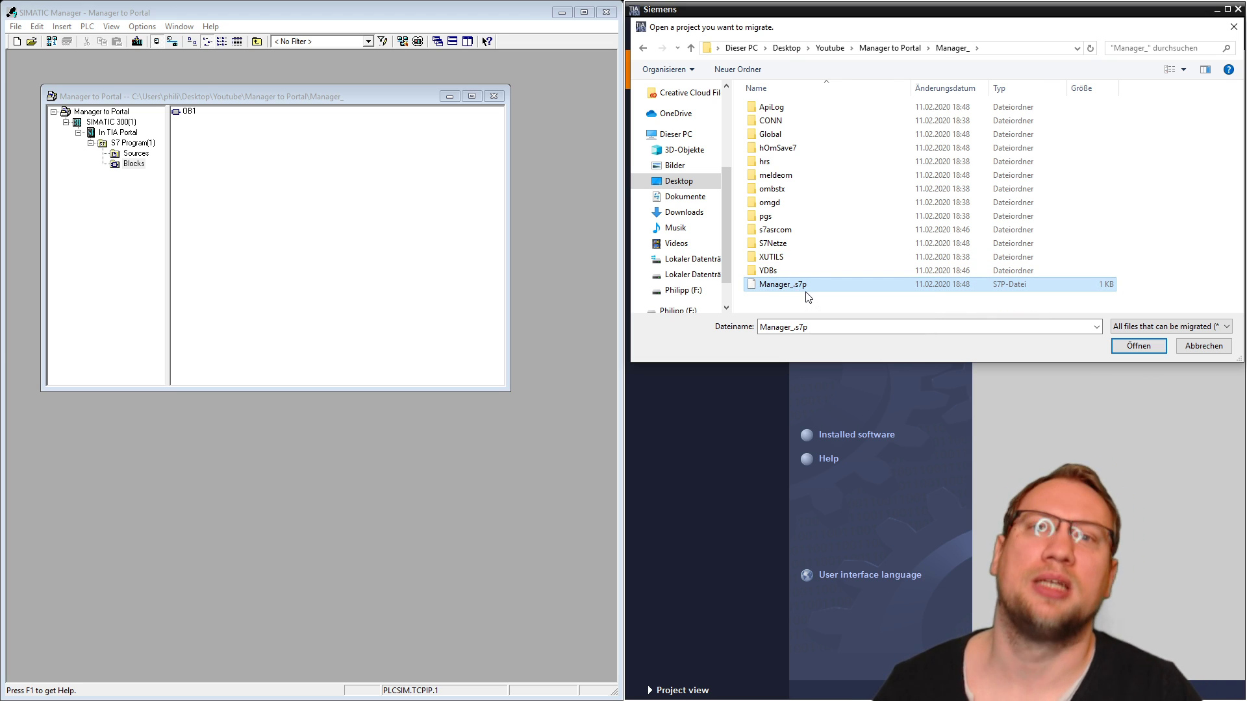
click(1146, 354)
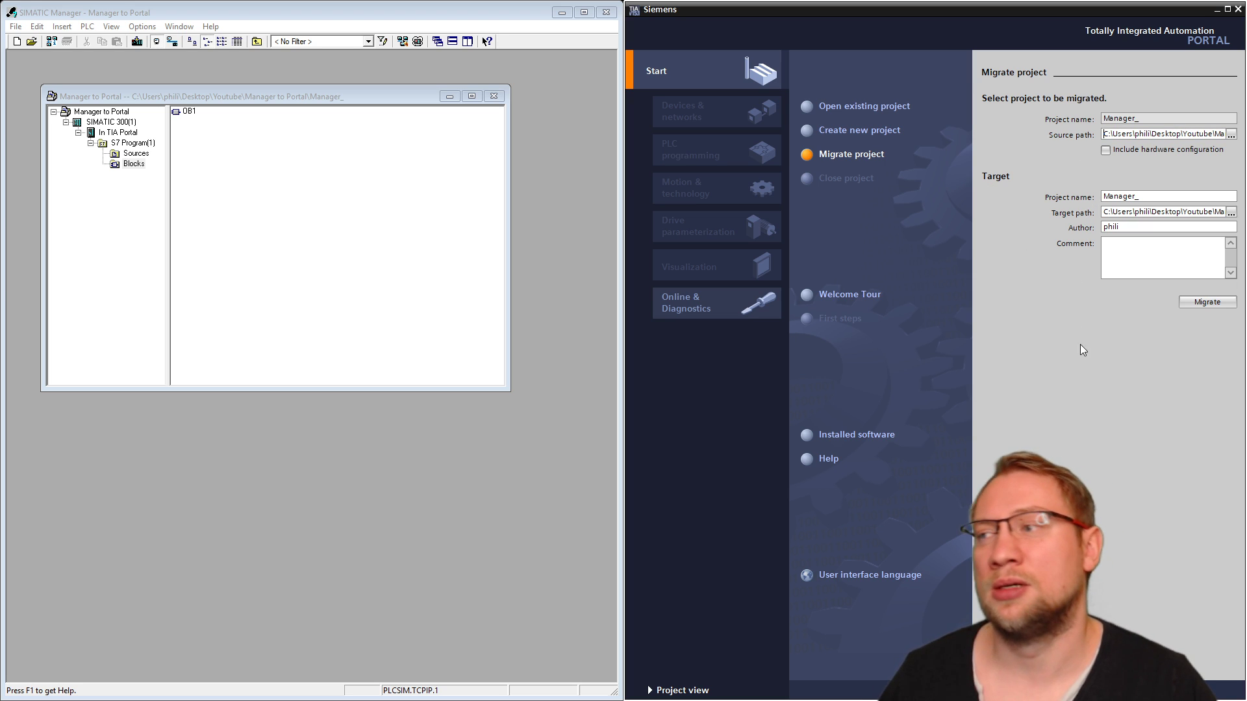
- Run the migration to the target project Manager_ without the hardware configuration and acknowledge the completion message
click(1144, 198)
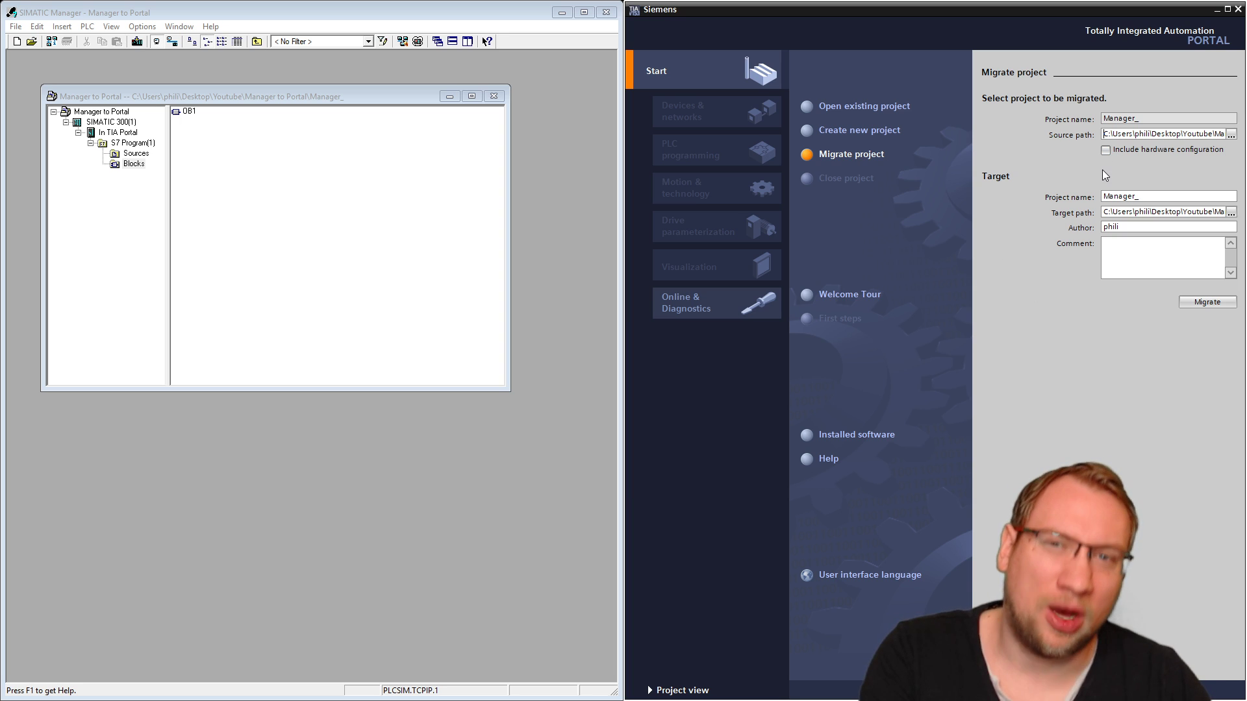
click(1207, 302)
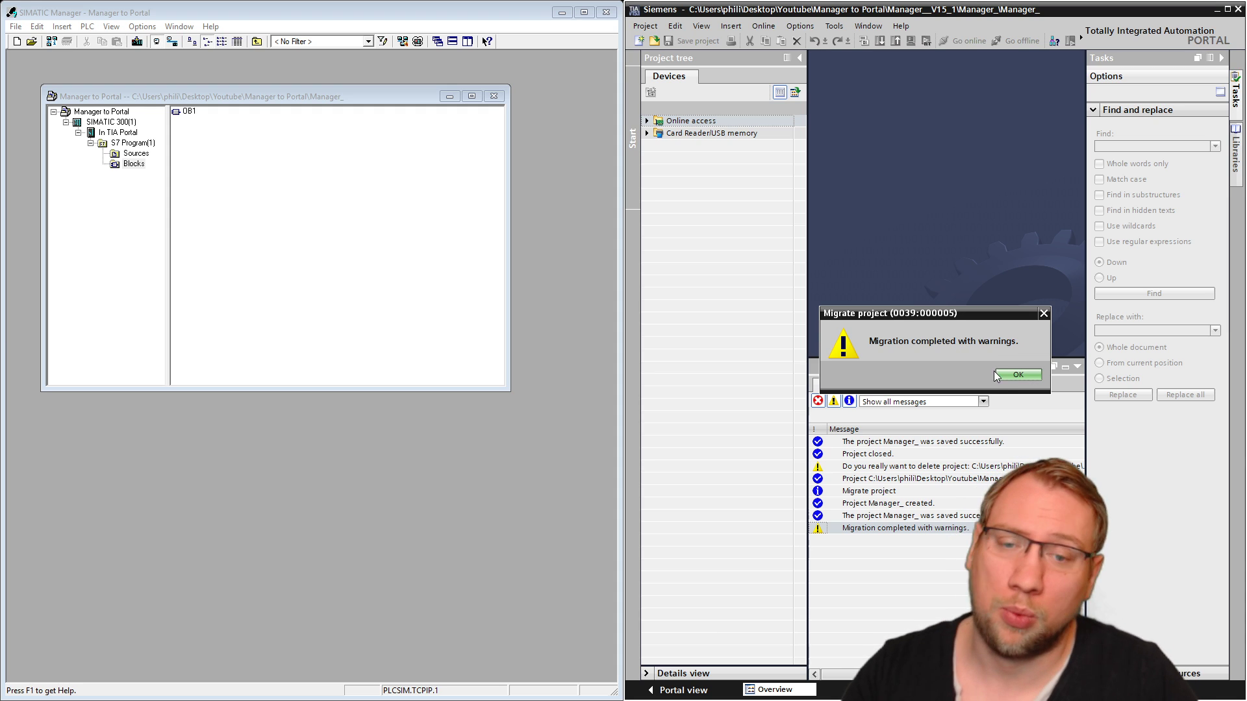
click(1013, 375)
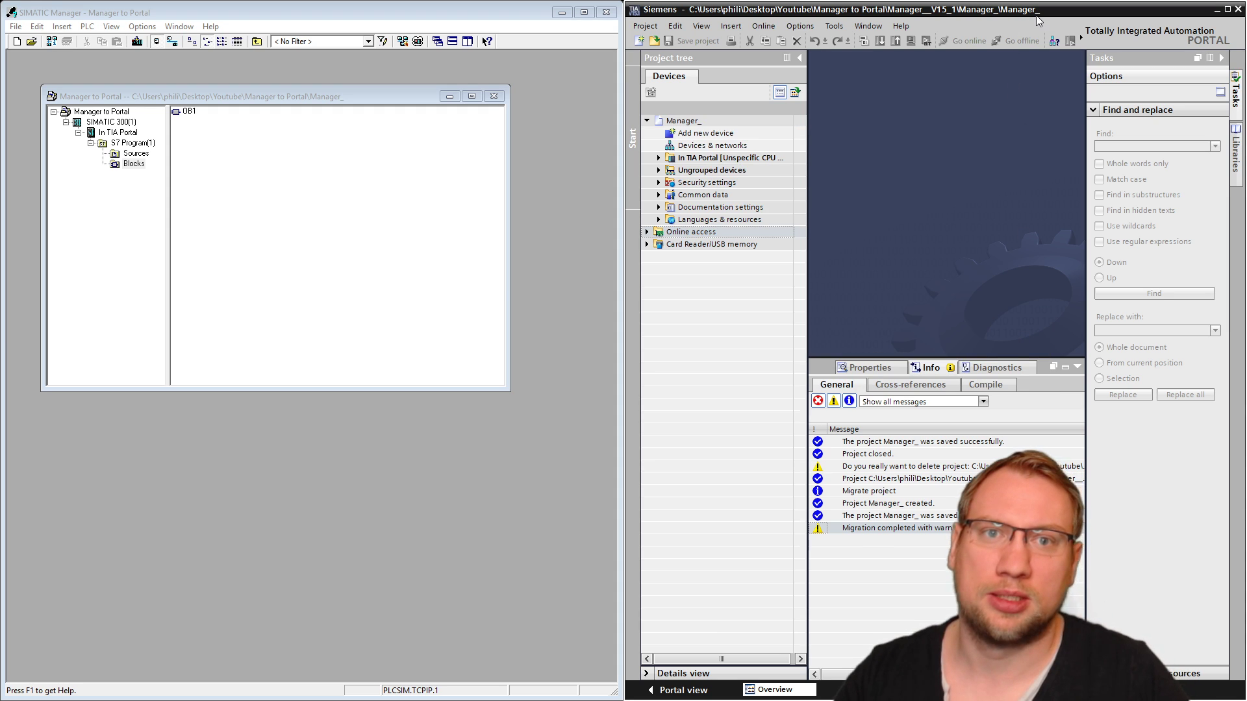
- Maximize TIA Portal and open the migration log to read the full hardware configuration entry for station SIMATIC 300(1)
key(super+Down)
key(super+Up)
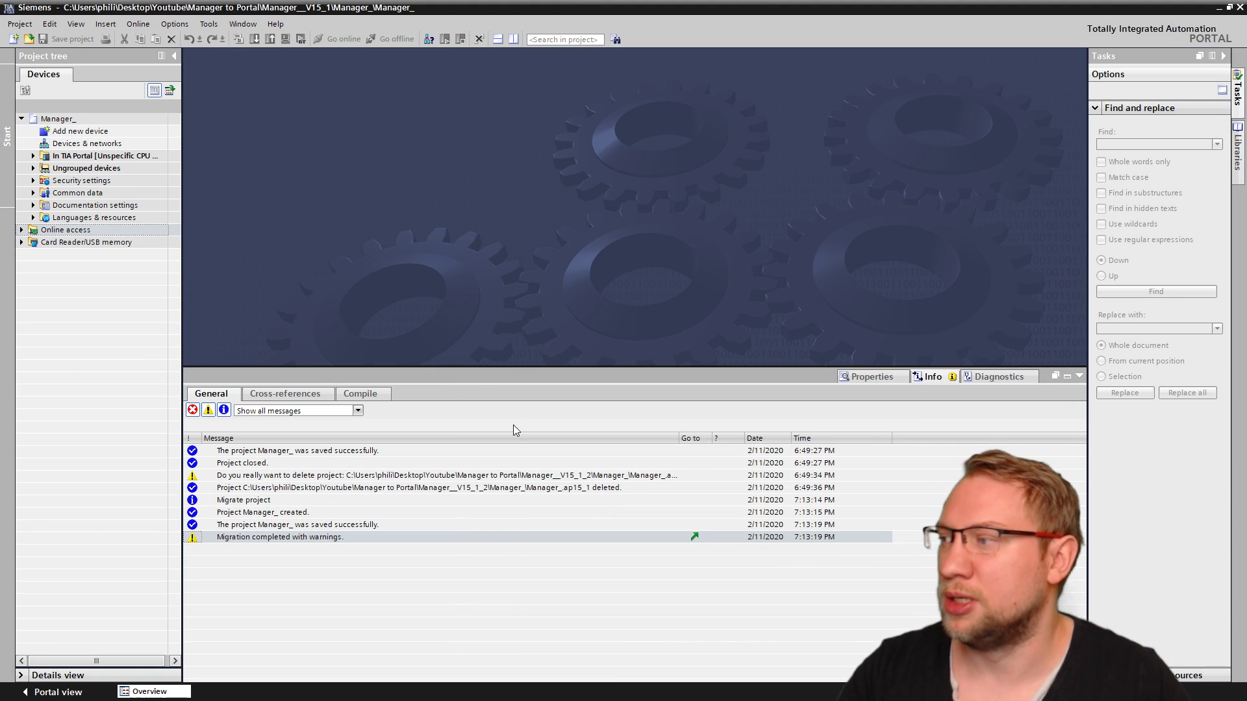
click(296, 541)
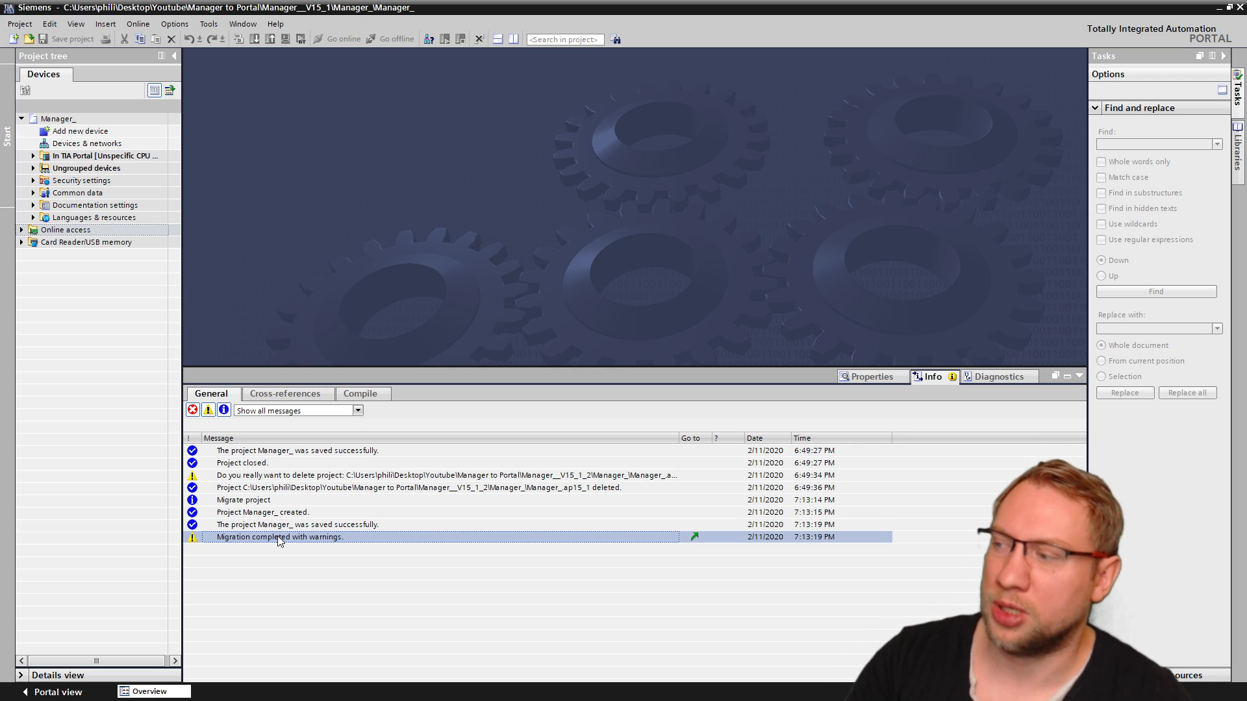
click(694, 538)
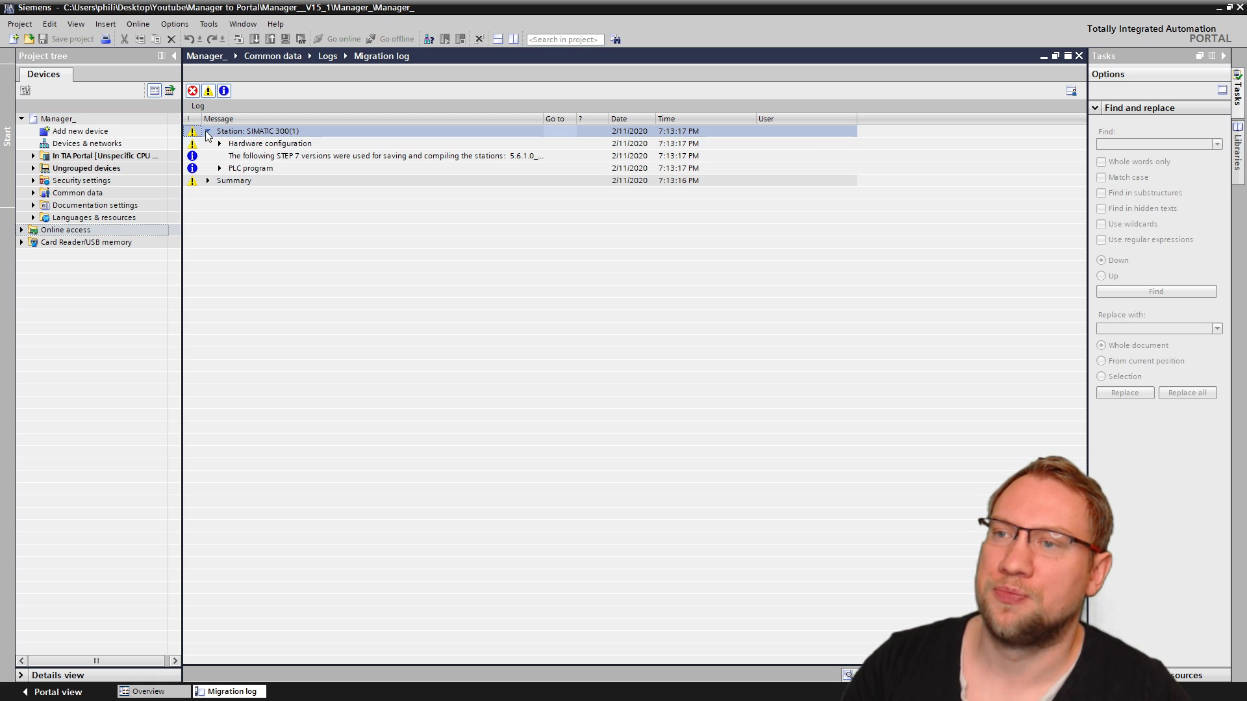
click(220, 143)
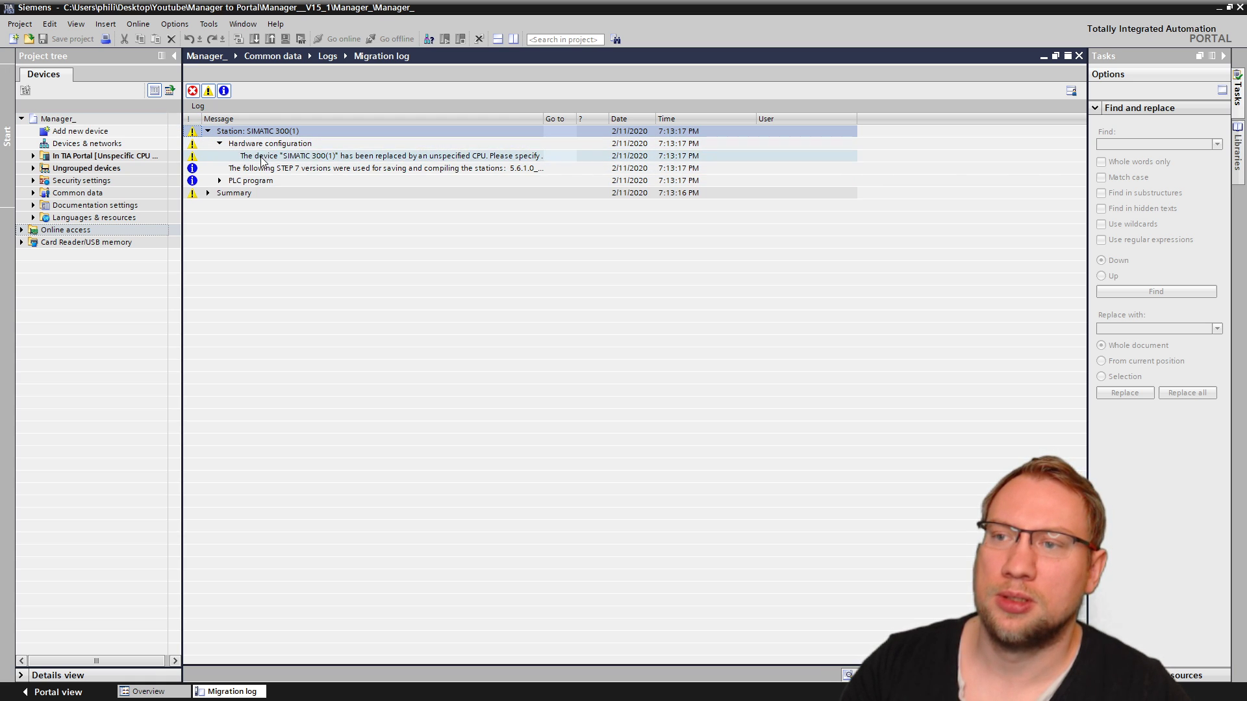
click(312, 156)
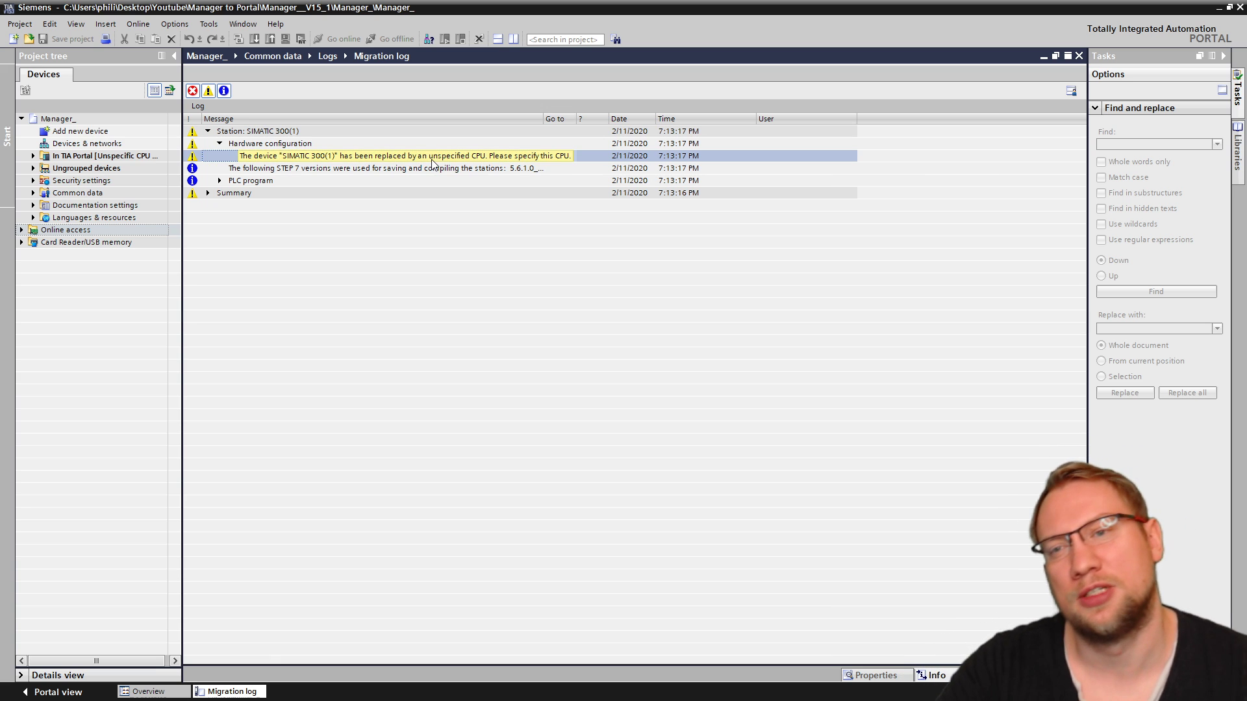
drag(544, 119, 588, 119)
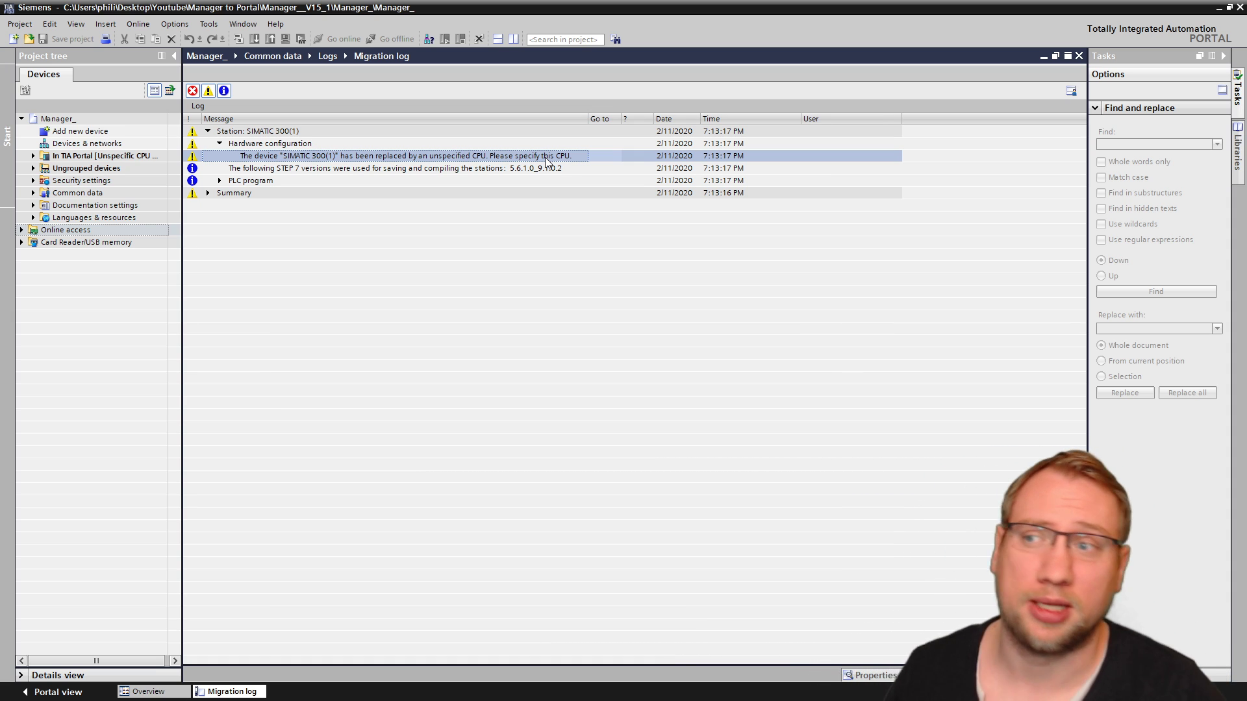
- Open the device configuration of the migrated In TIA Portal PLC and inspect the CPU in slot 2
click(33, 157)
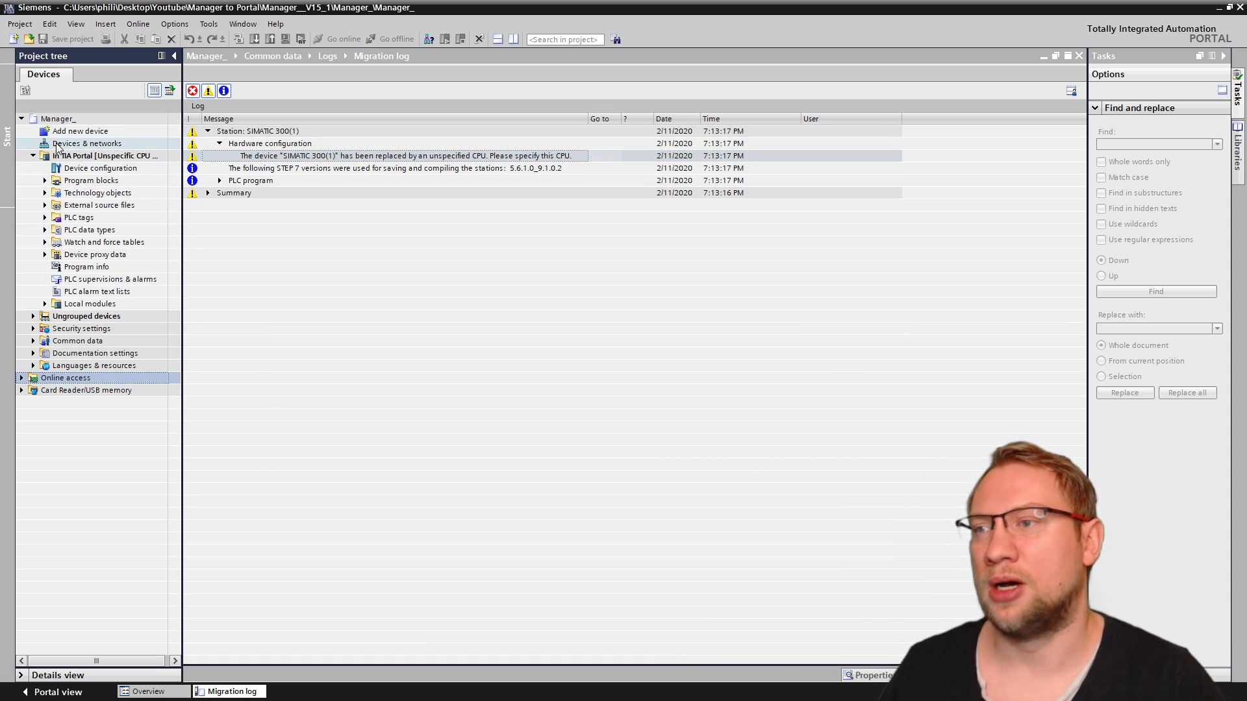
double_click(58, 167)
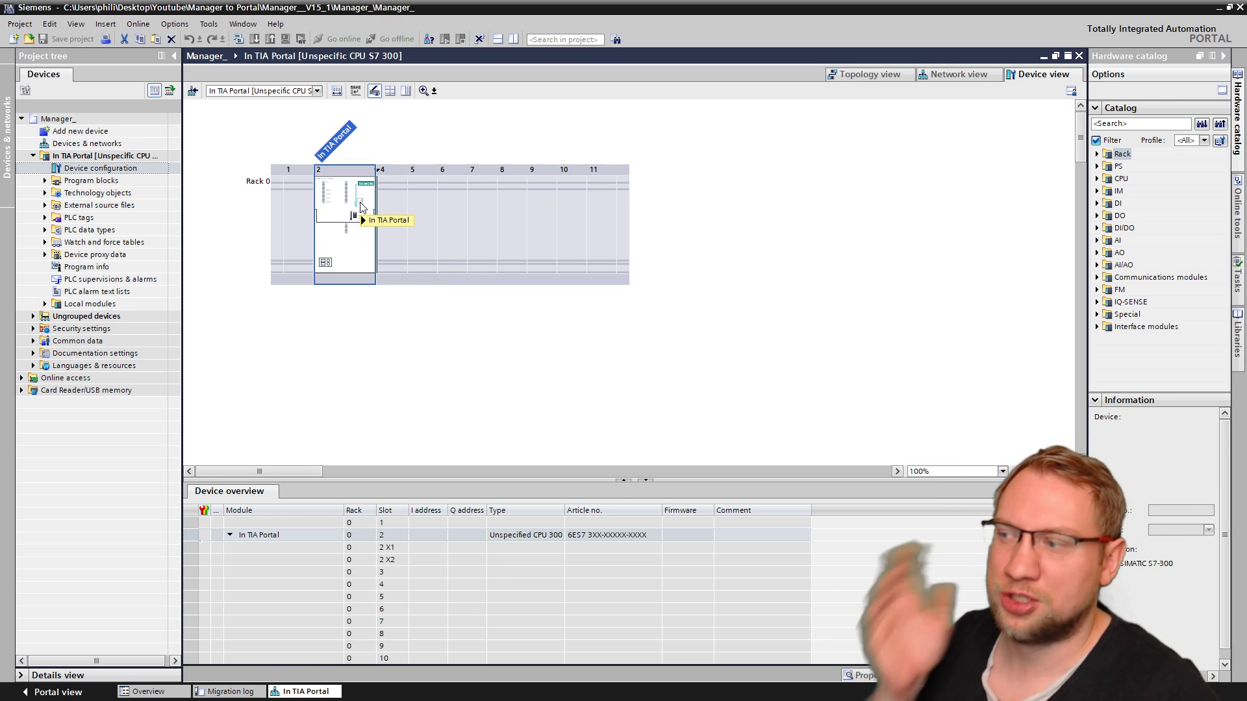
mouse_move(362, 206)
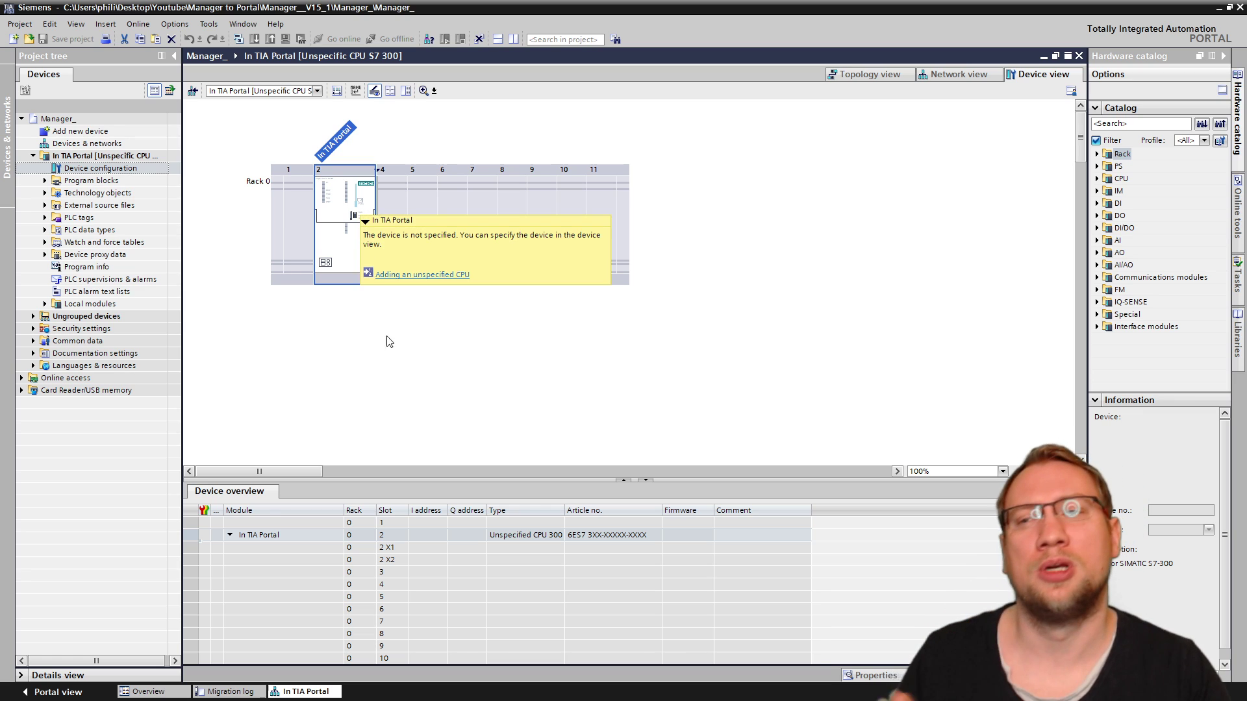
- Open the migrated OB1 from the program blocks and examine the Tag_1 contact and Tag_2 coil in Network 1
click(44, 180)
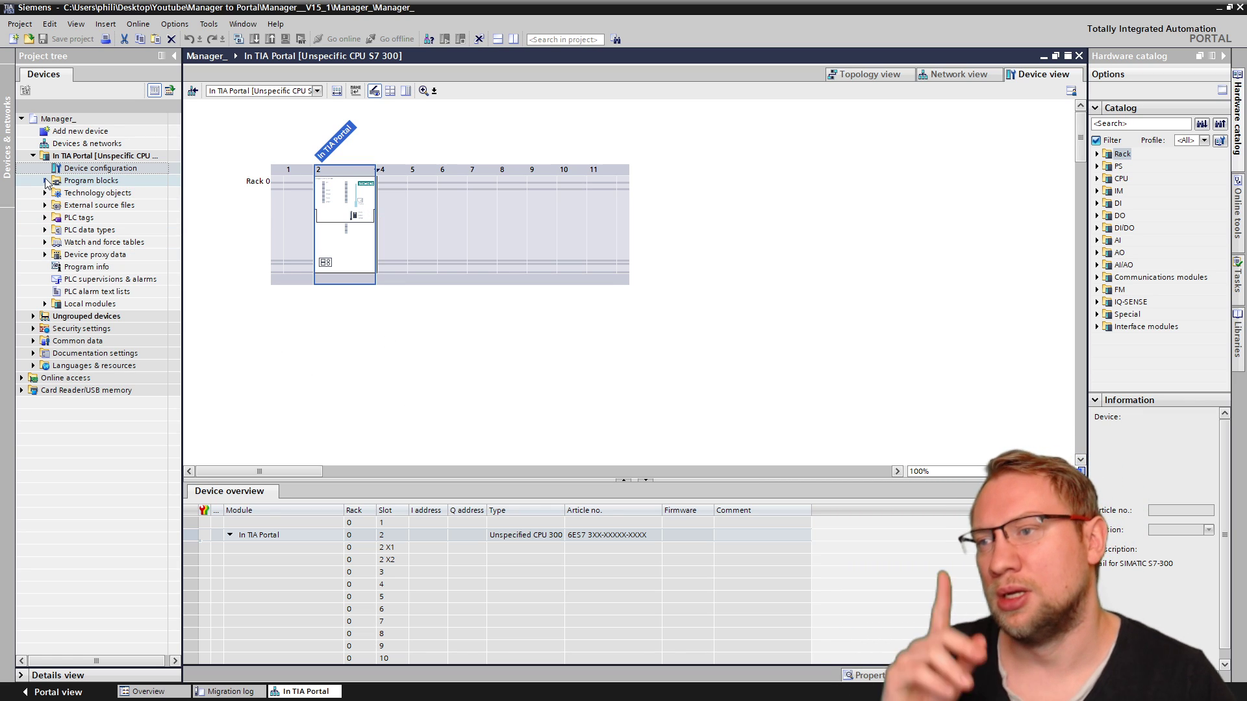
click(78, 205)
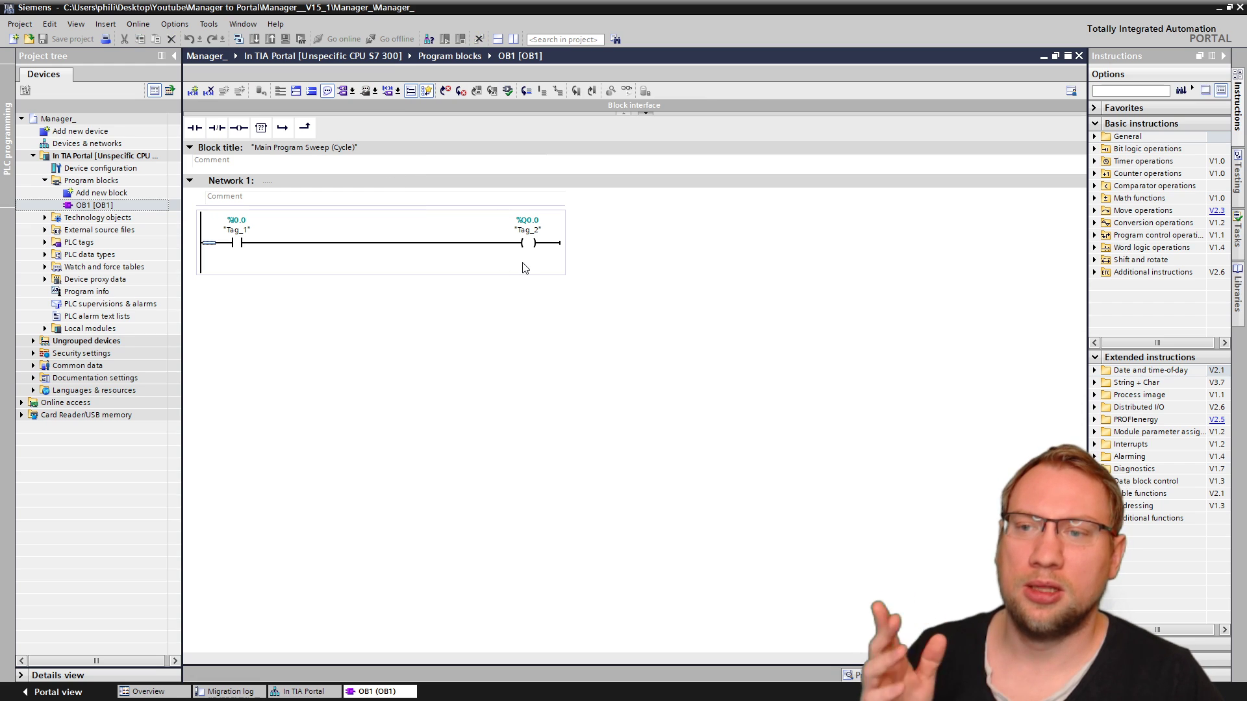
drag(531, 260, 223, 226)
click(254, 263)
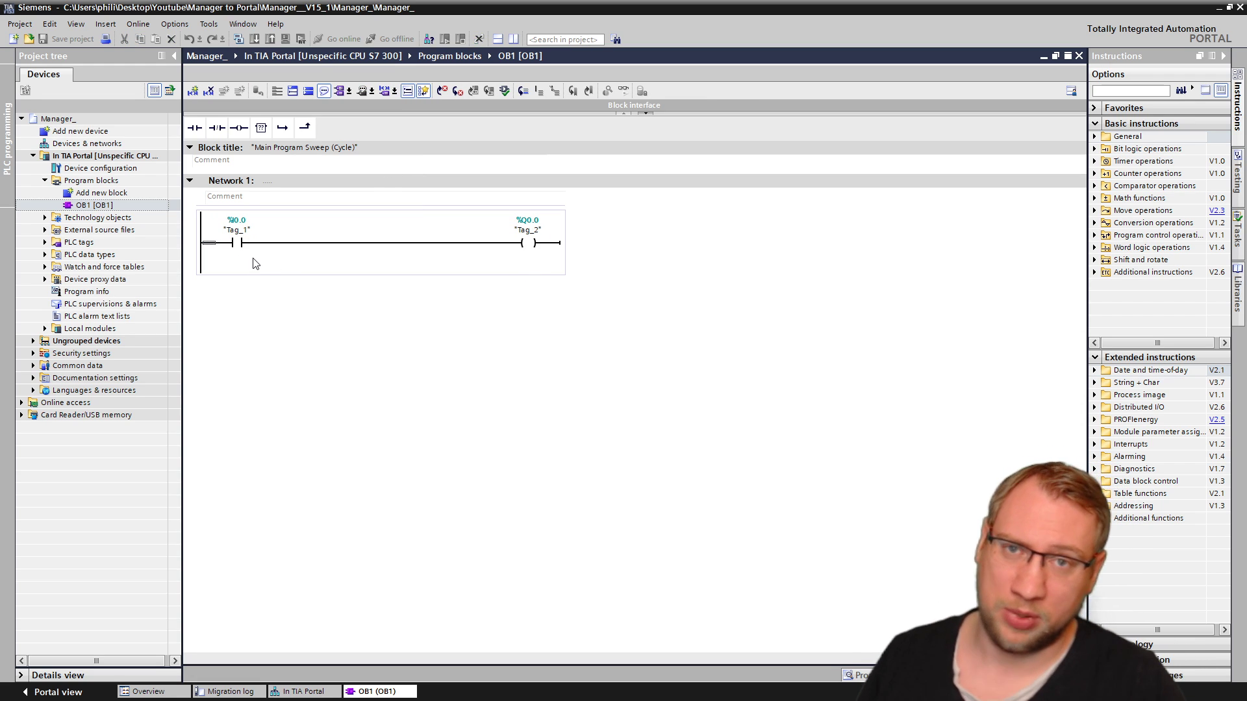
scroll(254, 263, up, 8)
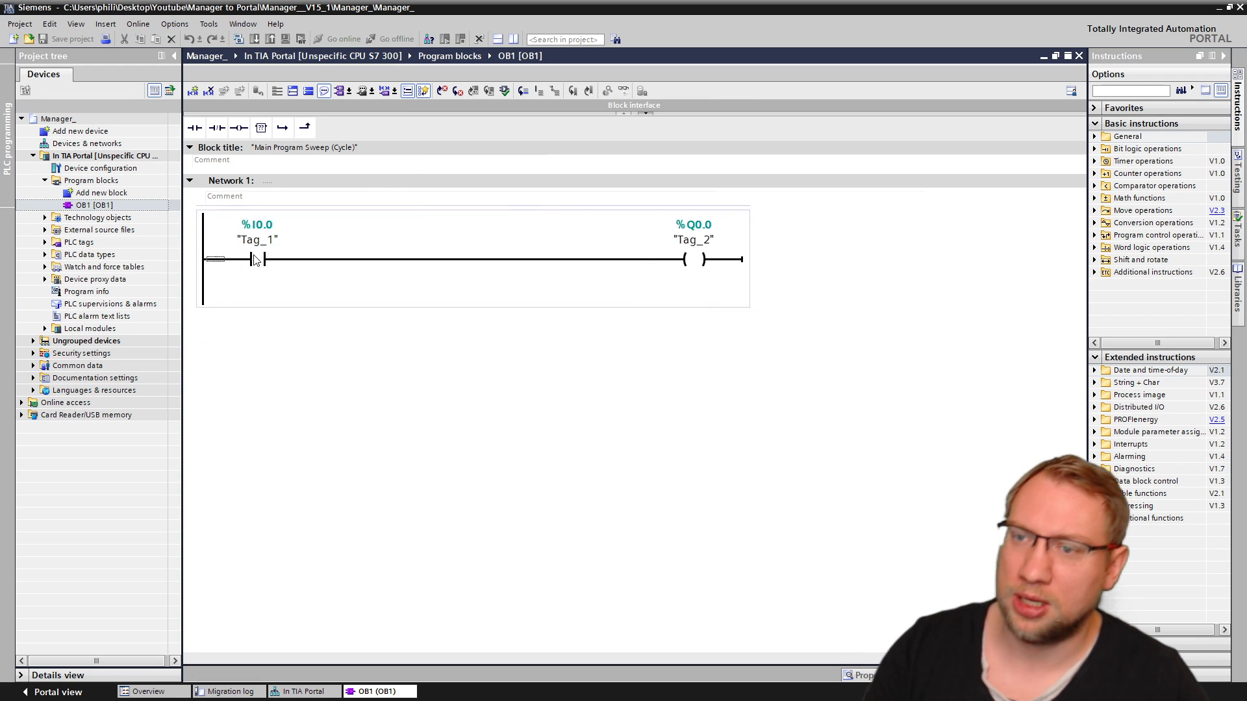
scroll(302, 295, down, 6)
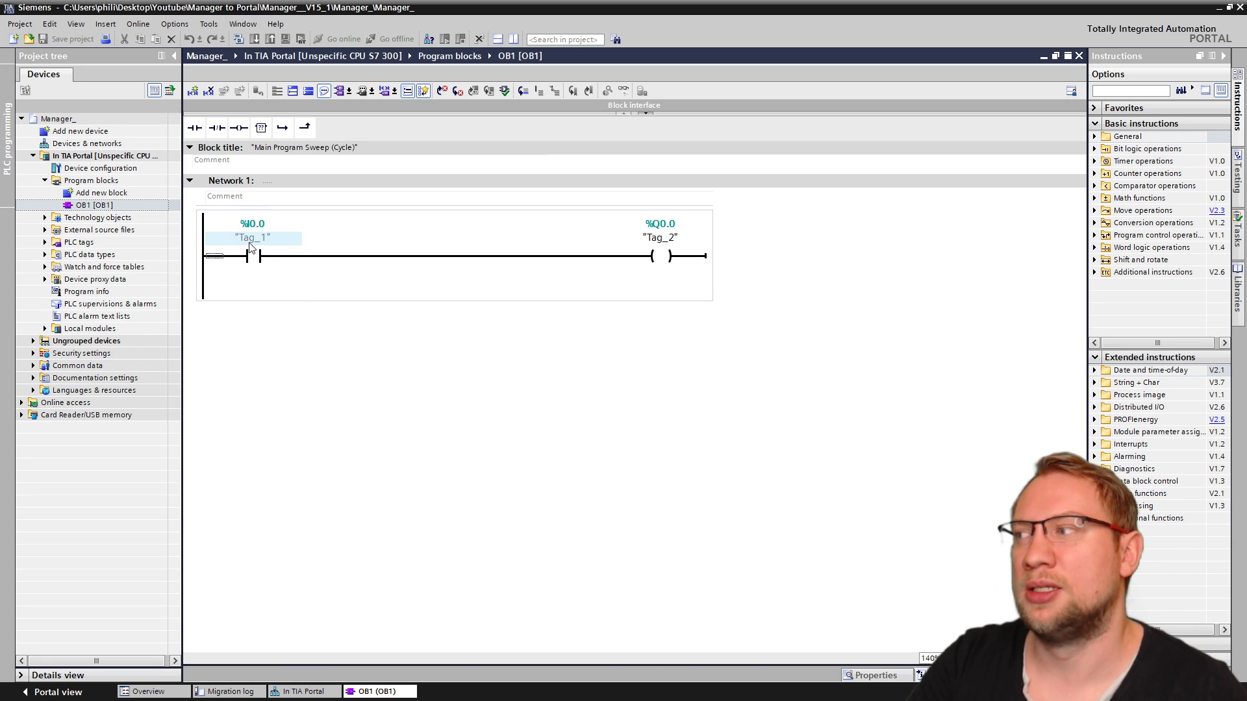
click(249, 246)
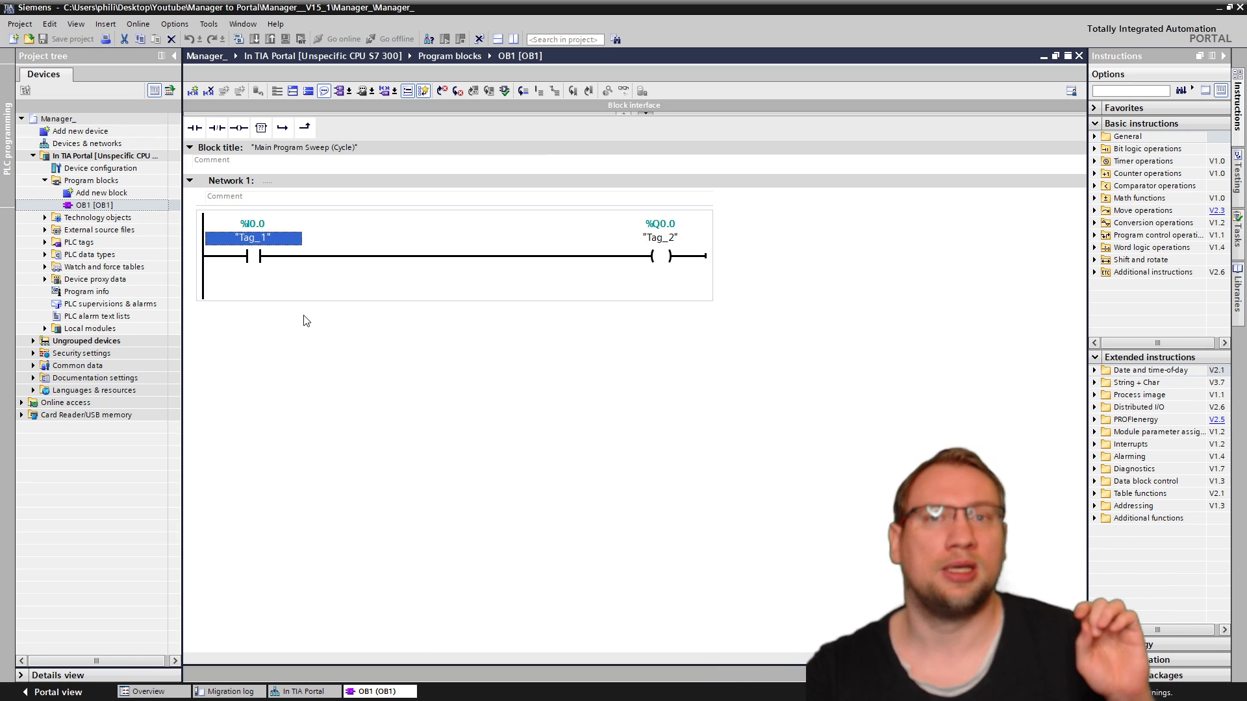
- Open the default tag table of the migrated PLC, check Tag_1 and Tag_2, and close the table
click(45, 242)
click(81, 279)
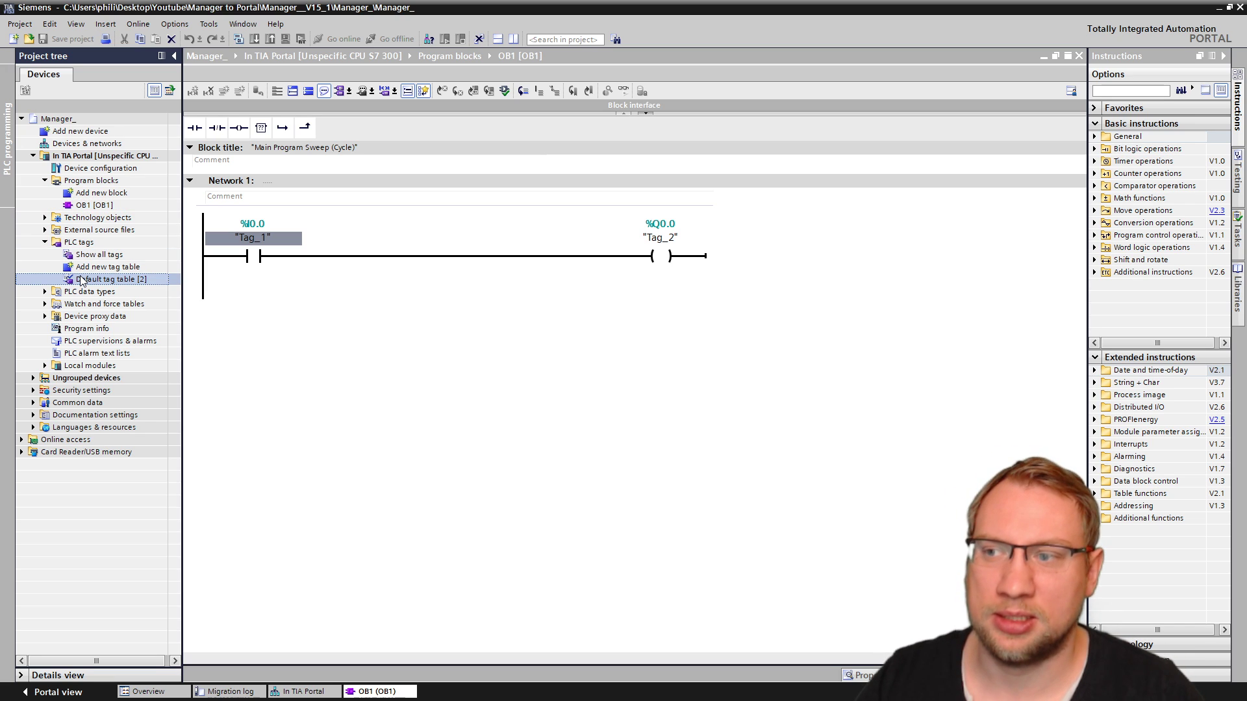
double_click(82, 281)
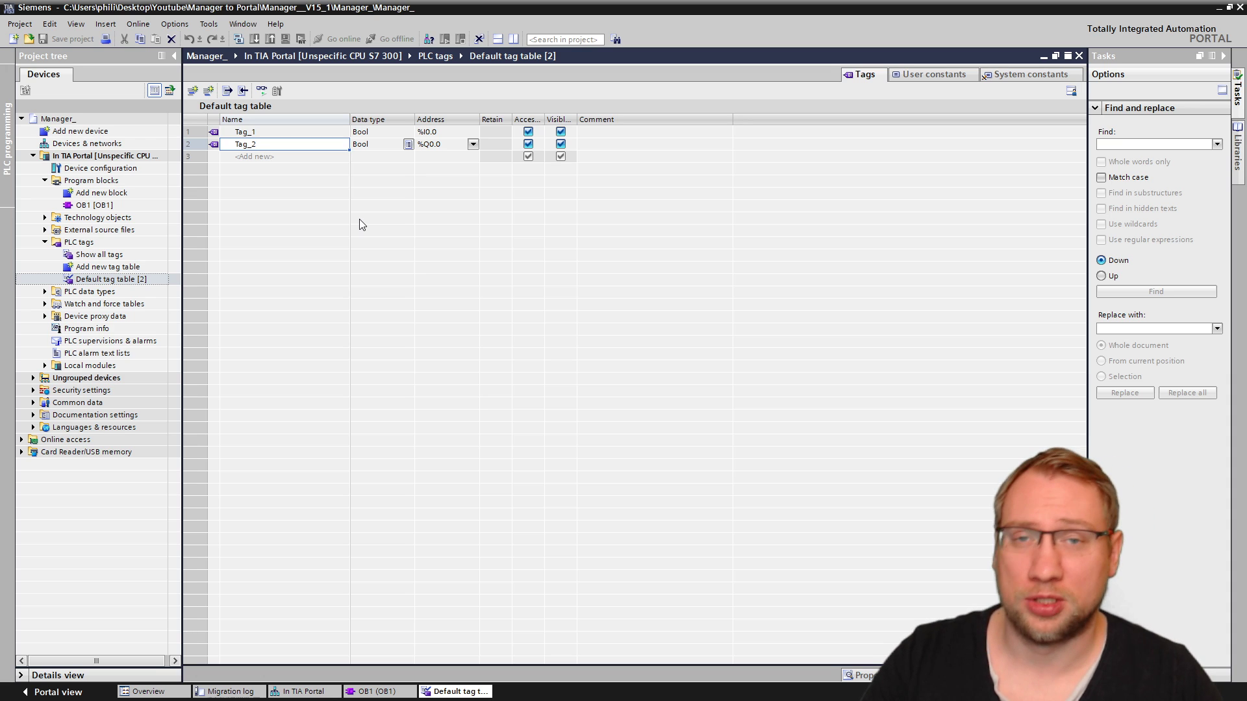
click(1079, 56)
- Replace the unspecified CPU 300 in slot 2 of the device configuration with CPU 312, article number 6ES7 312-1AE13-0AB0
click(109, 167)
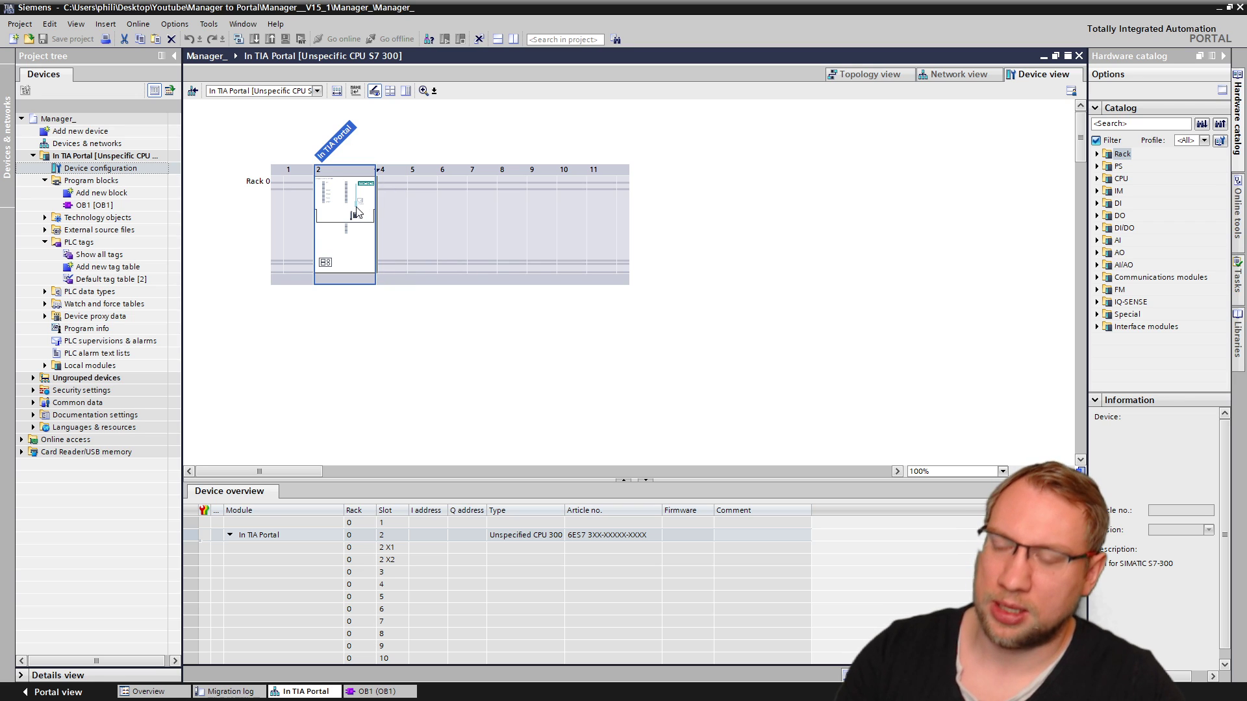
scroll(356, 212, up, 2)
right_click(351, 239)
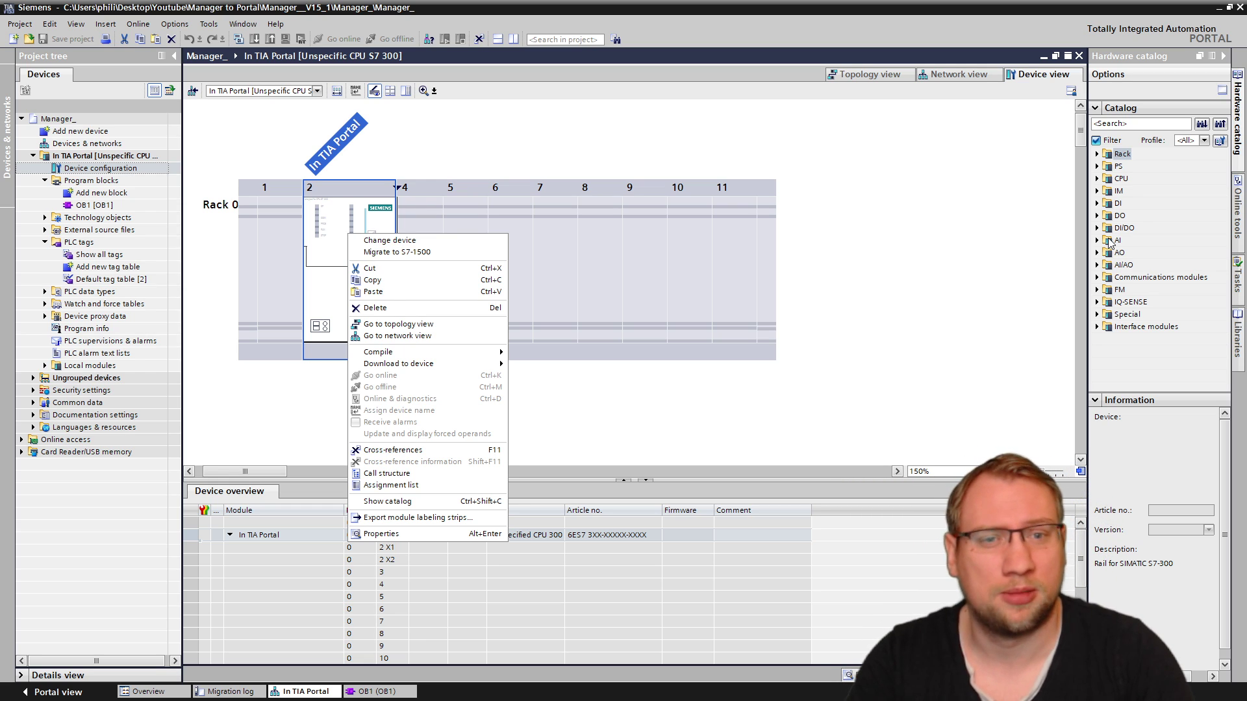
click(1002, 201)
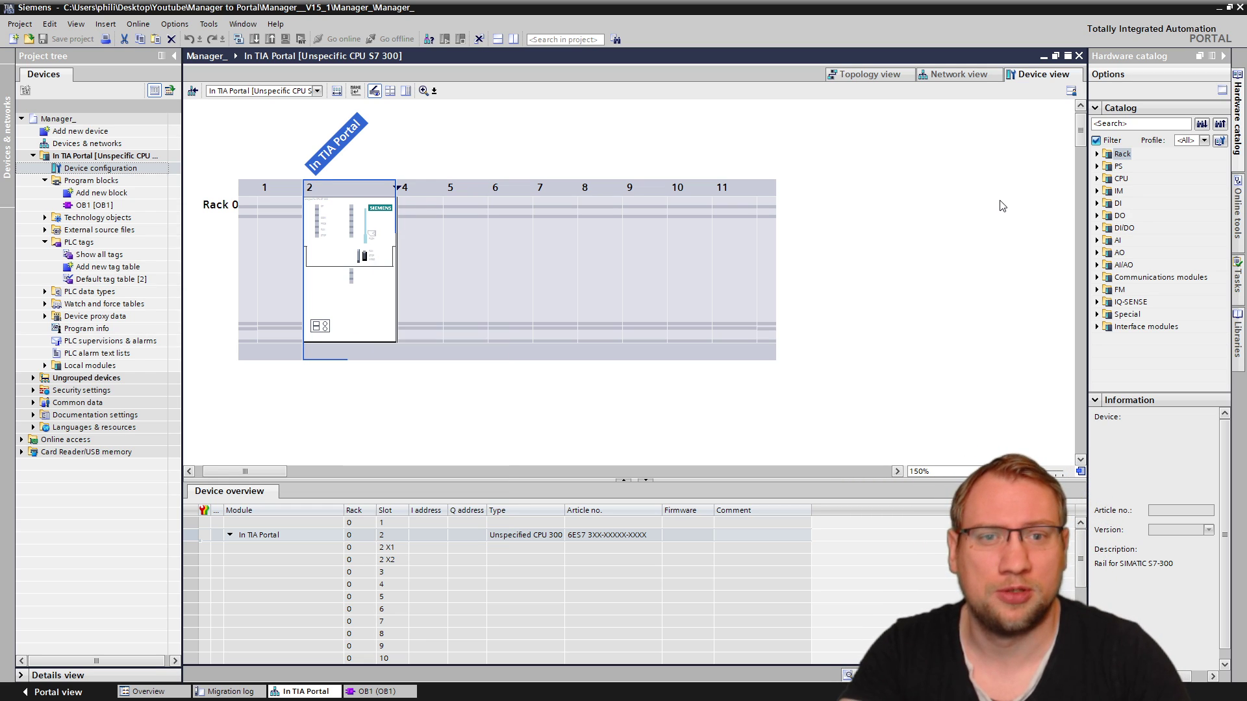
click(1097, 180)
click(1107, 167)
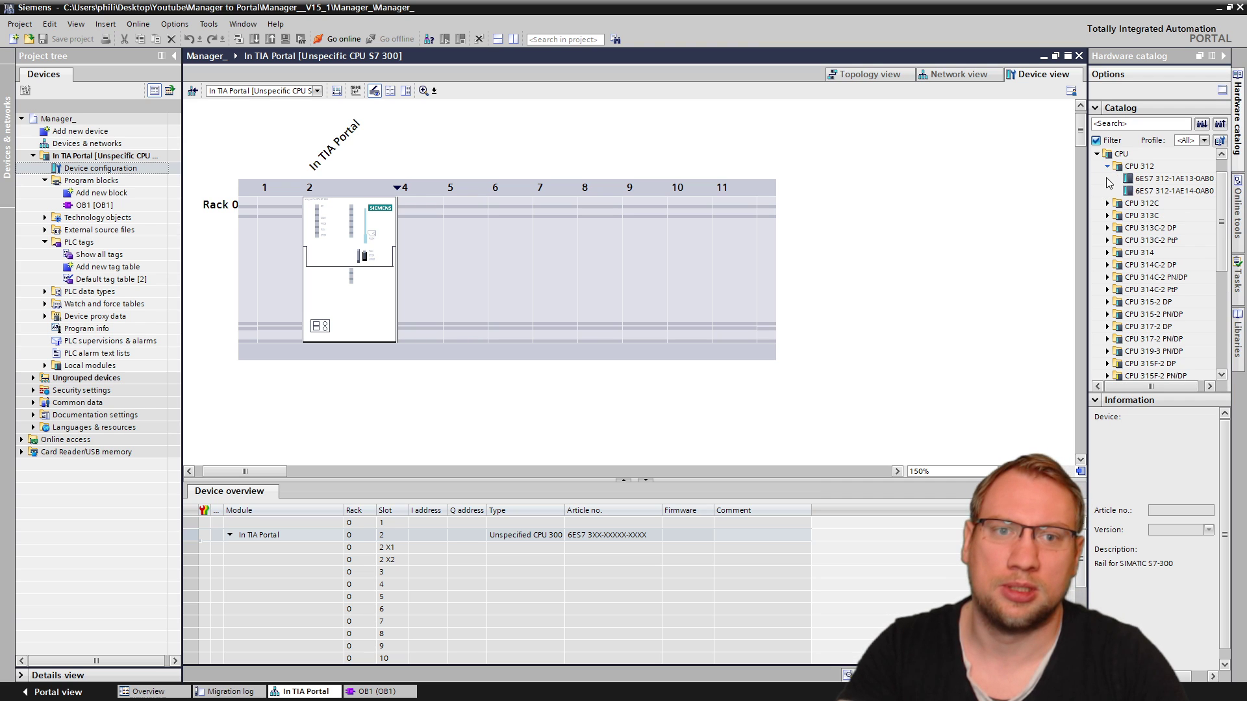
drag(1163, 178, 364, 256)
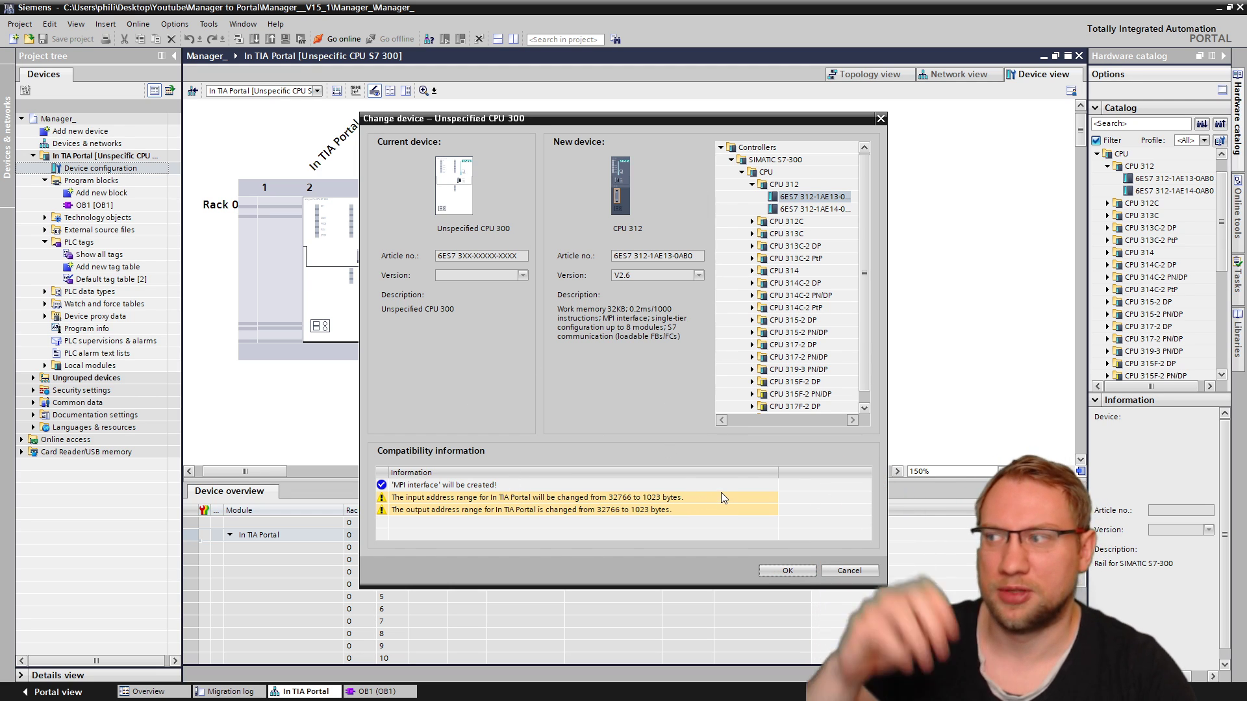
click(786, 572)
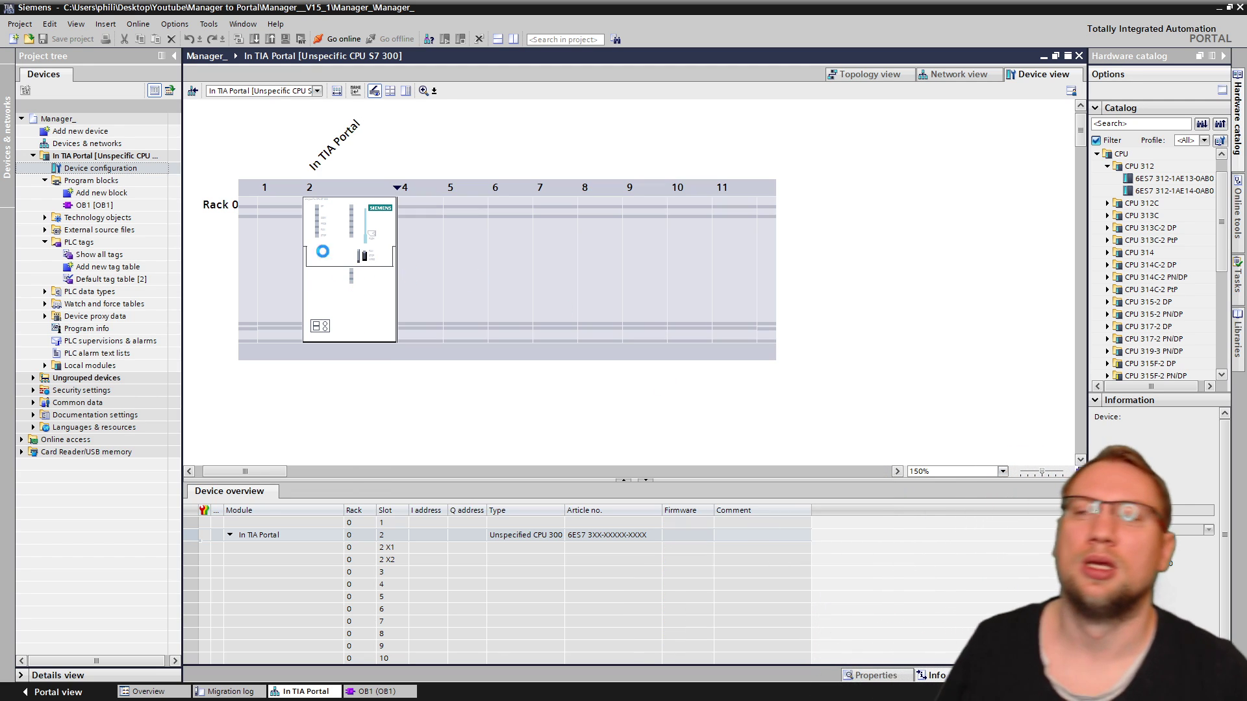
click(749, 377)
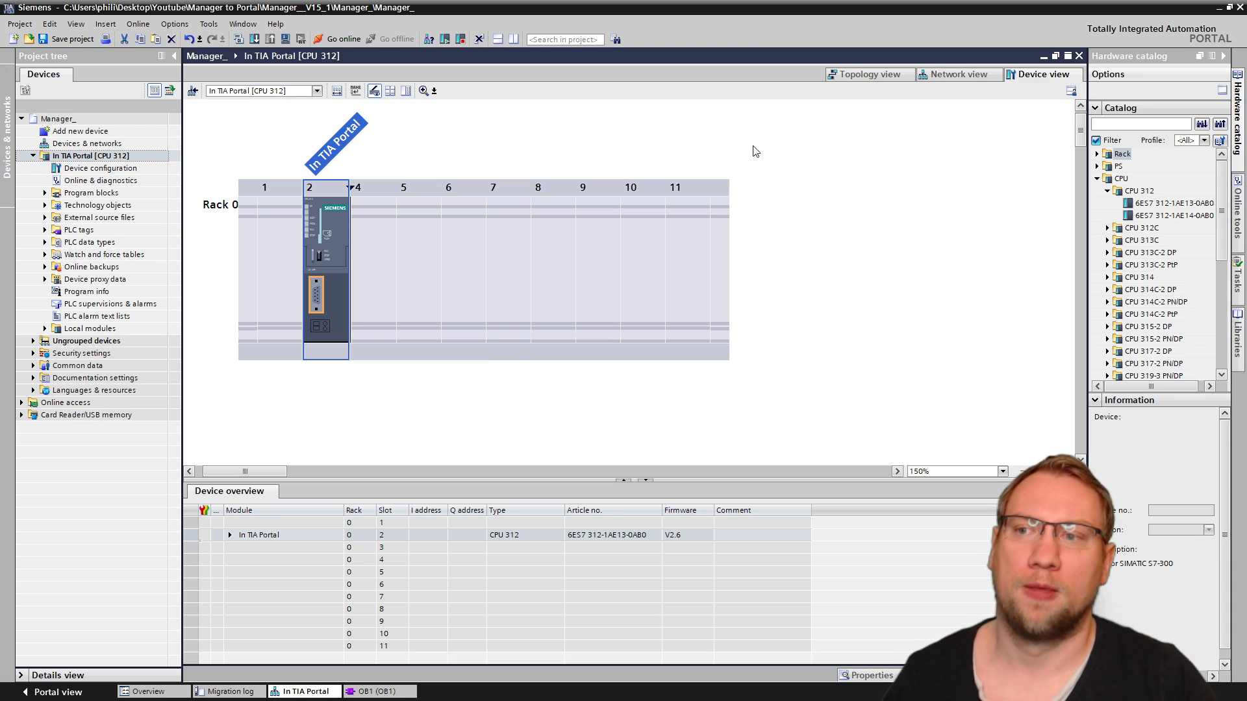
click(447, 128)
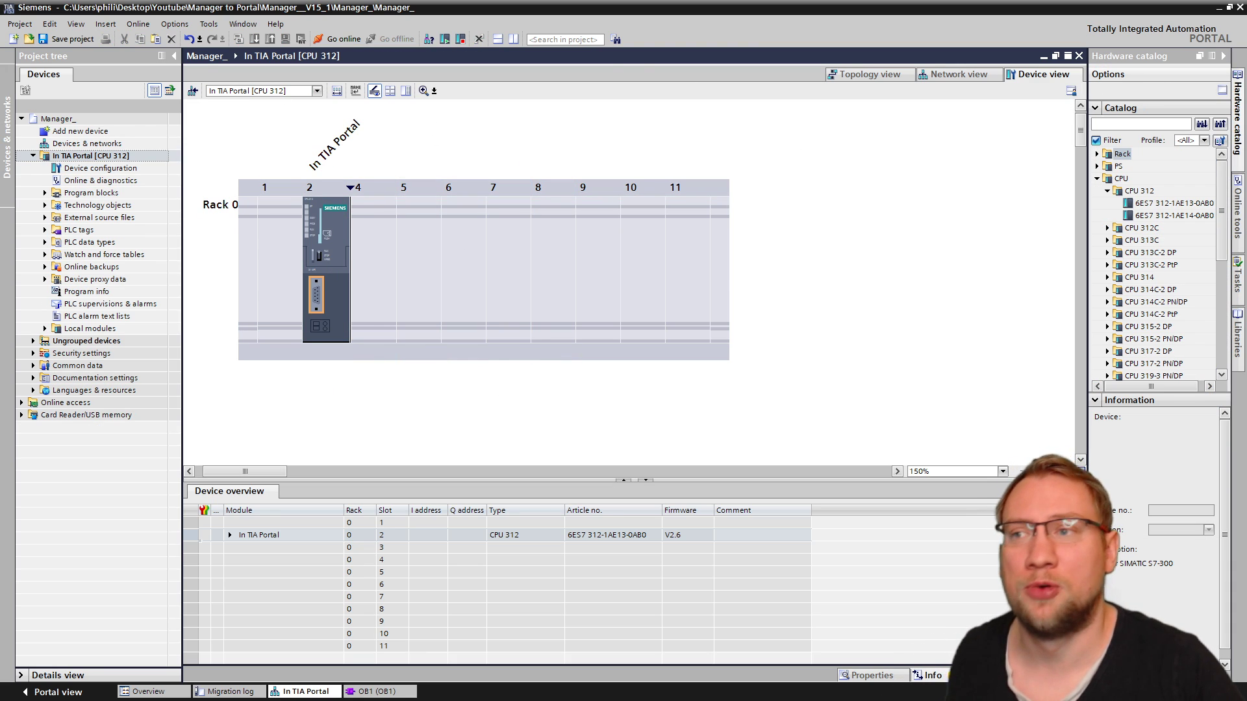
- Close the migrated Manager_ project and delete Manager_.ap15_1, confirming the deletion
click(20, 23)
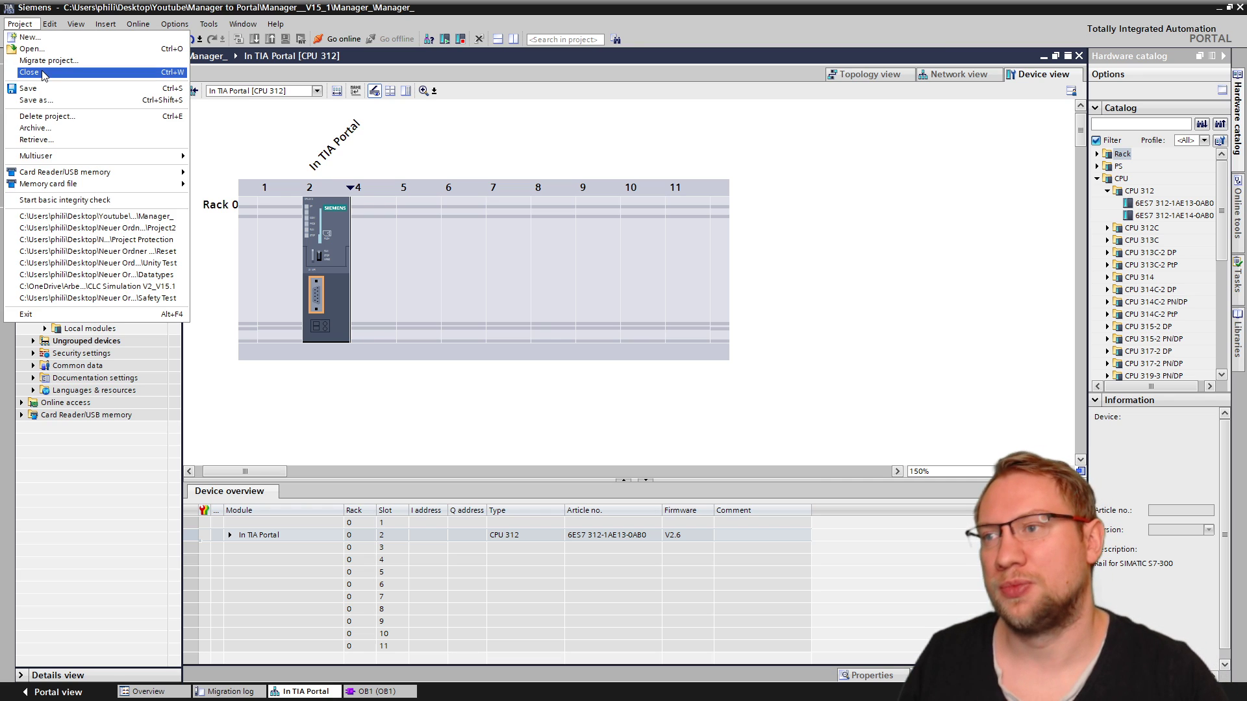
click(43, 75)
click(655, 378)
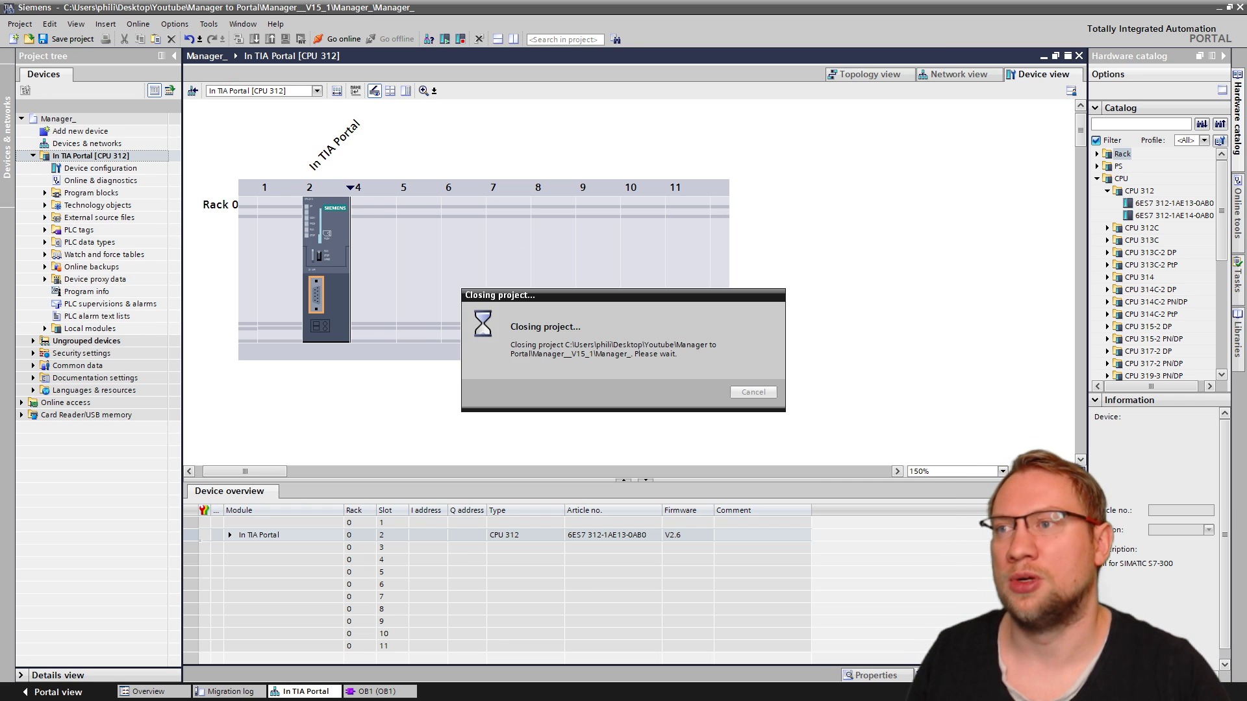
click(20, 24)
click(47, 116)
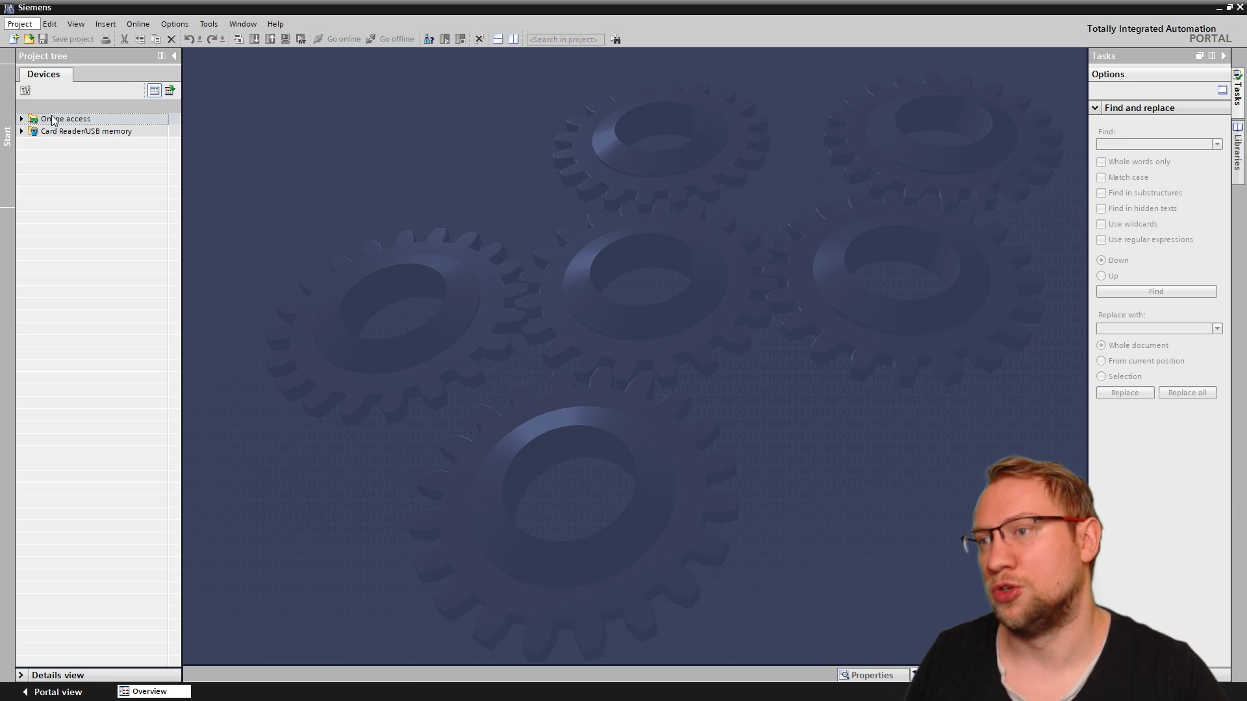
click(723, 458)
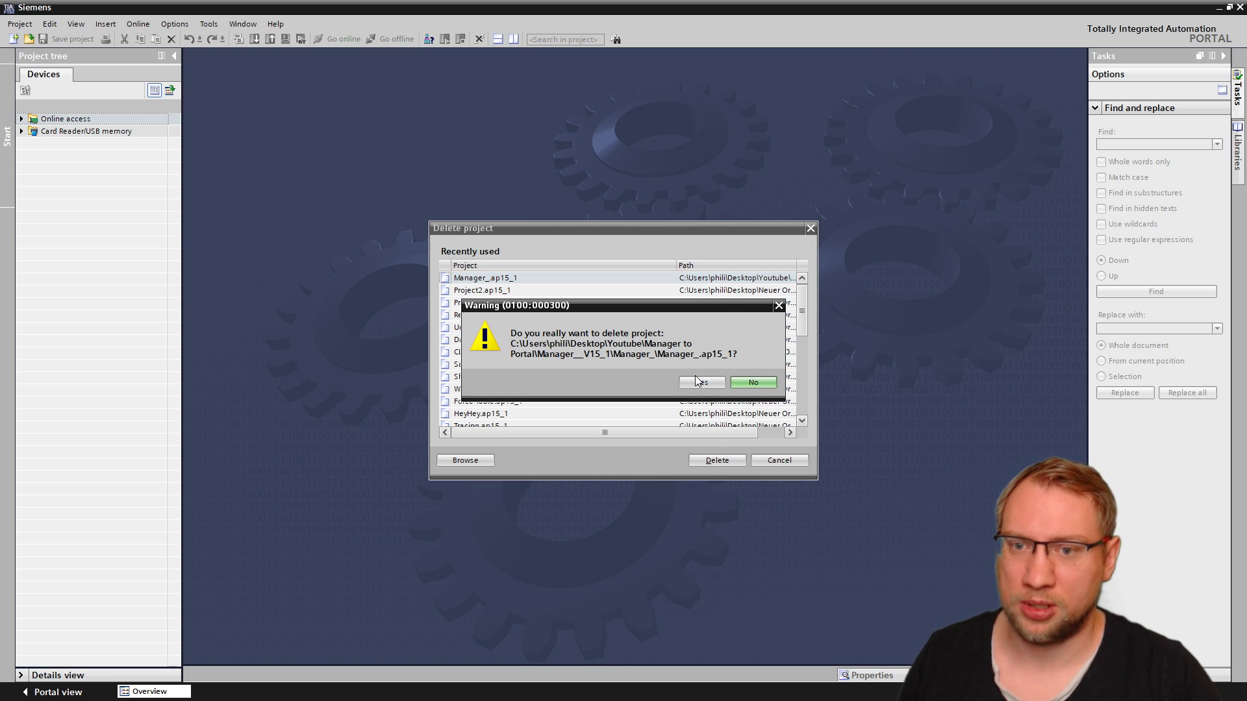
click(700, 382)
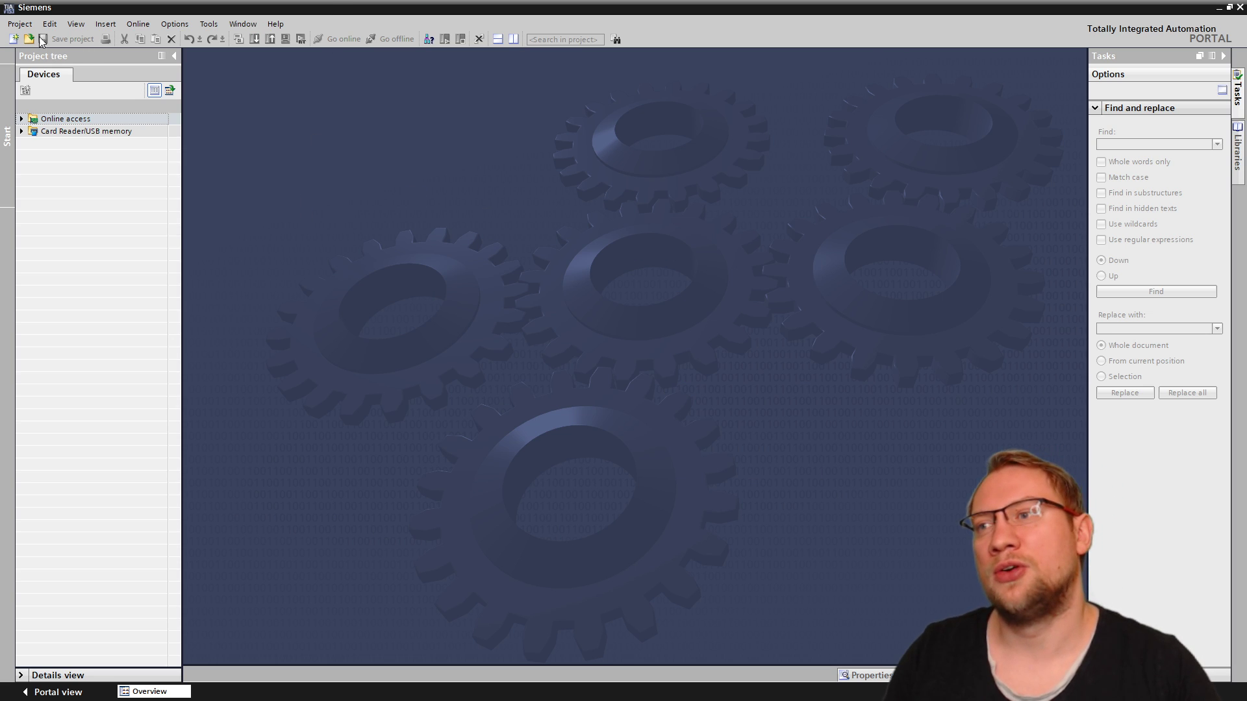
click(20, 26)
click(22, 29)
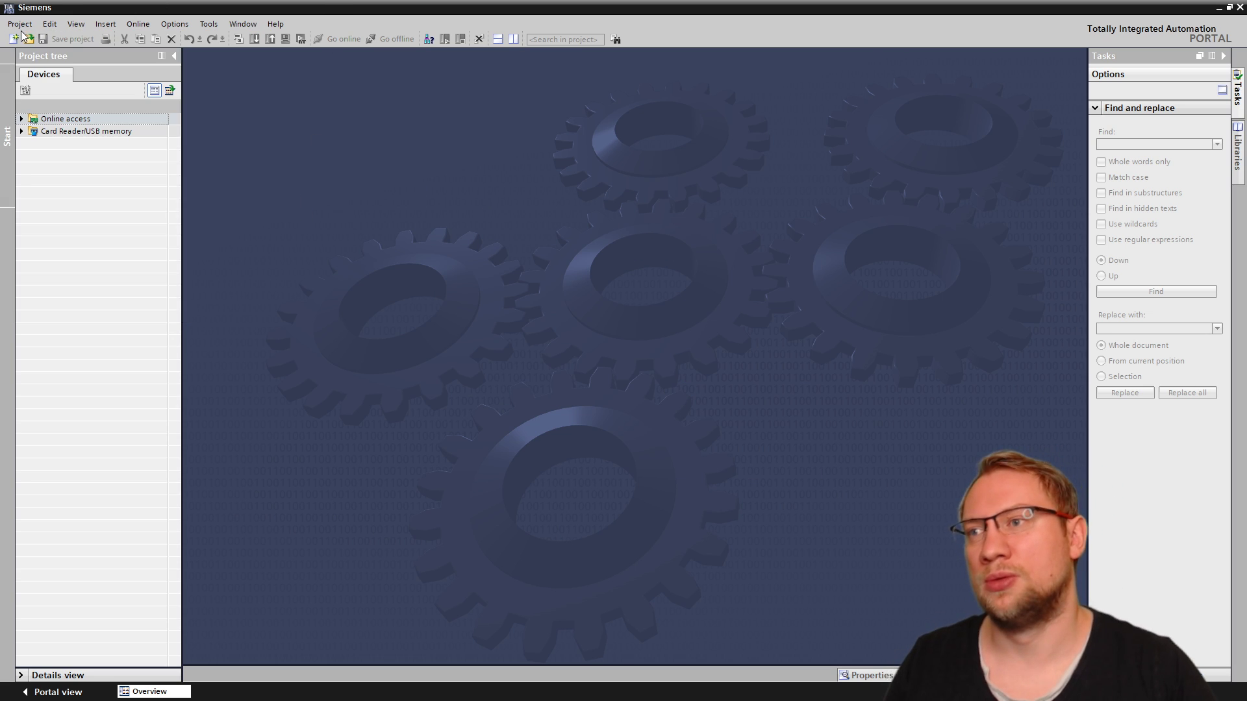
click(71, 693)
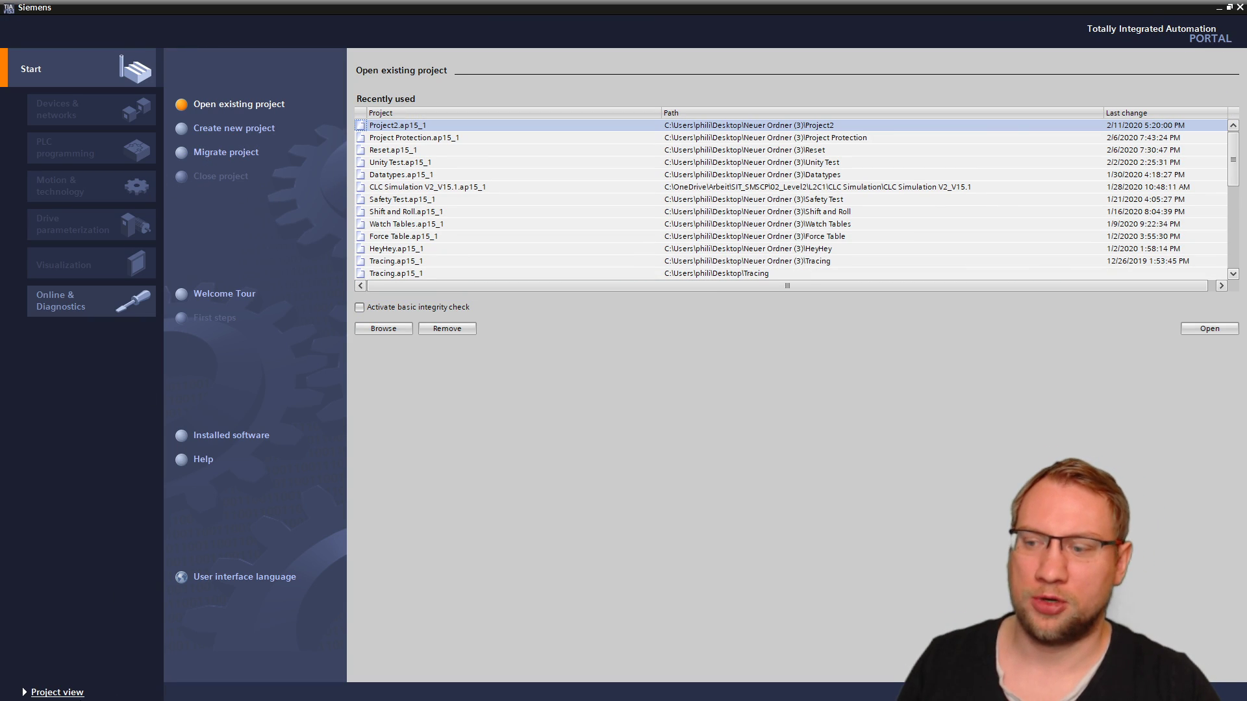
click(57, 693)
- Migrate the source project Manager_ again with the hardware configuration included and acknowledge the completion message
click(20, 24)
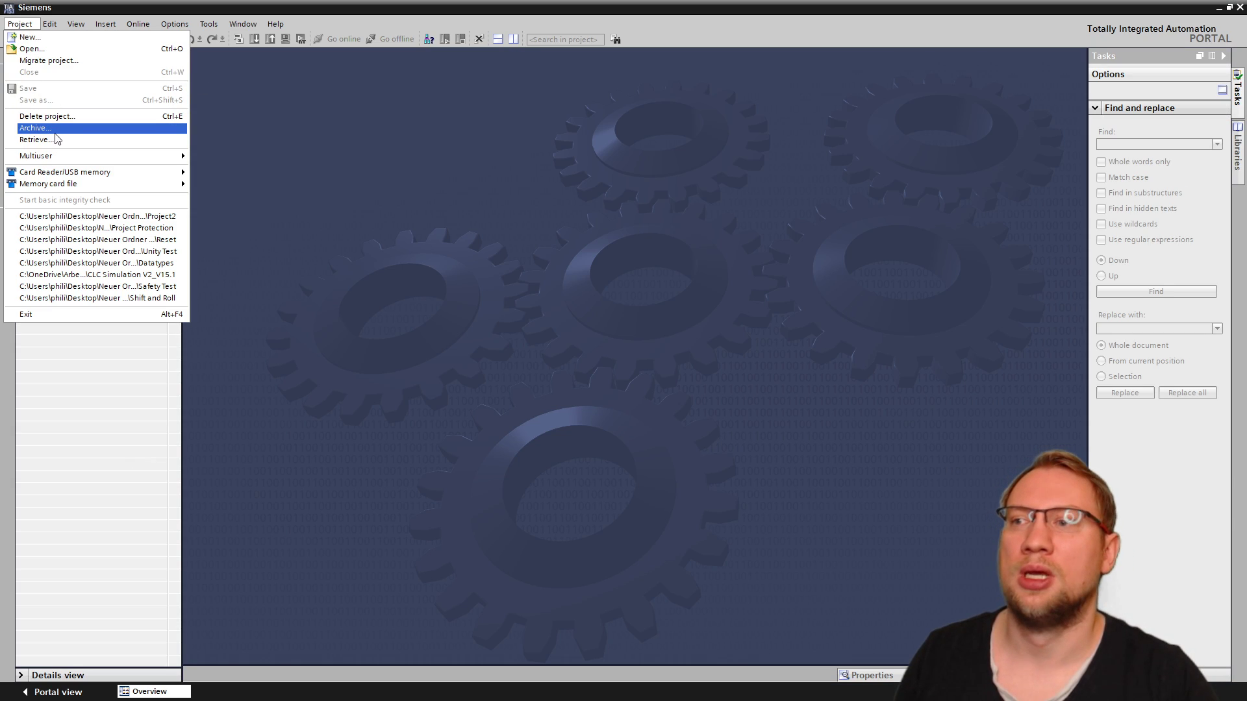
click(47, 60)
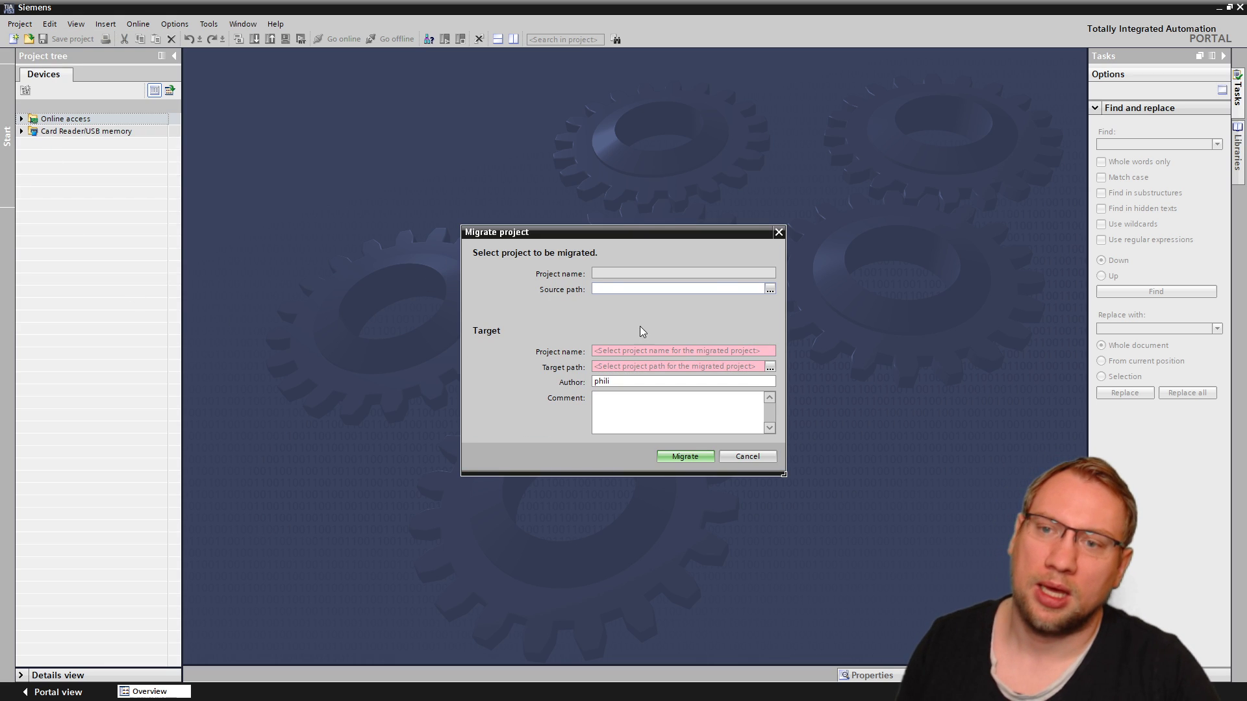
click(769, 289)
double_click(633, 509)
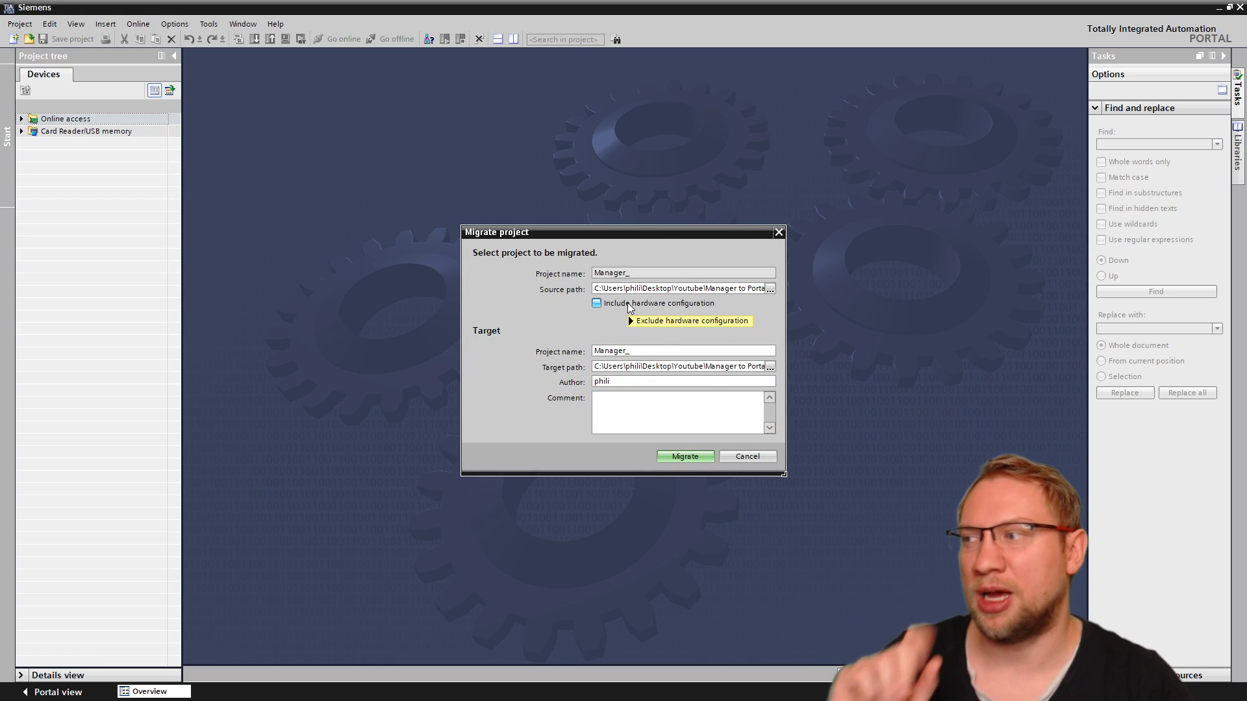
click(630, 305)
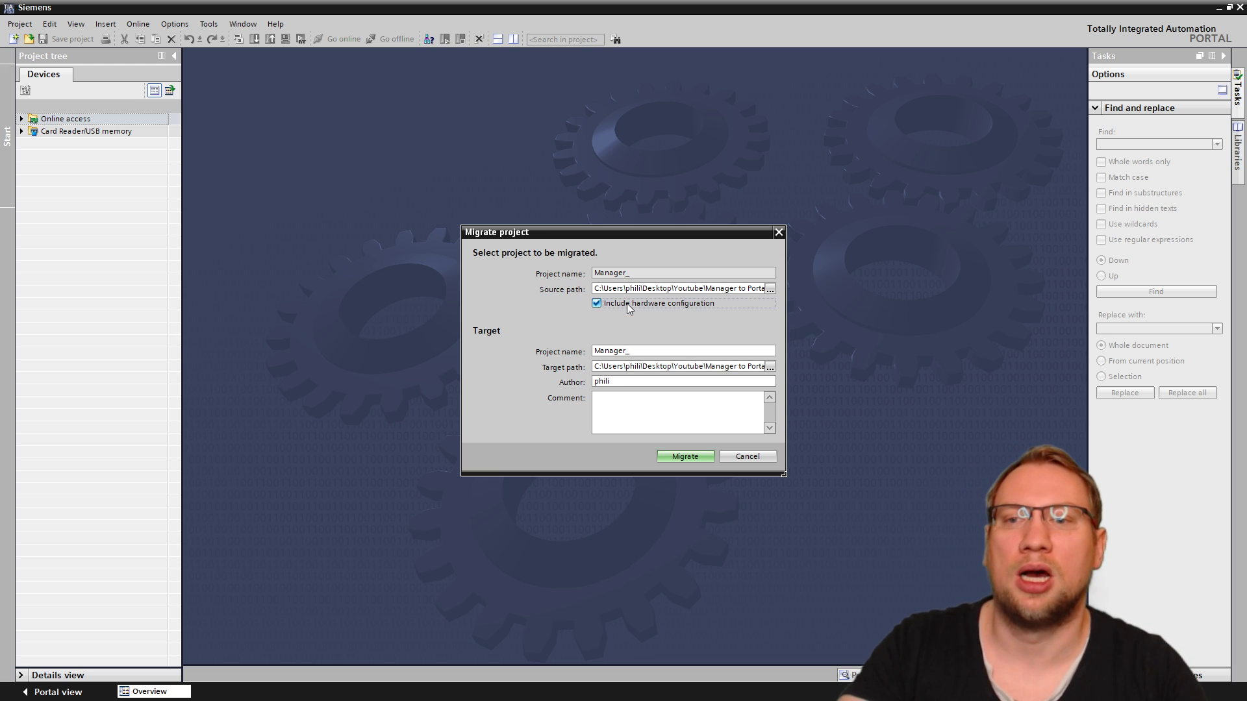
click(686, 458)
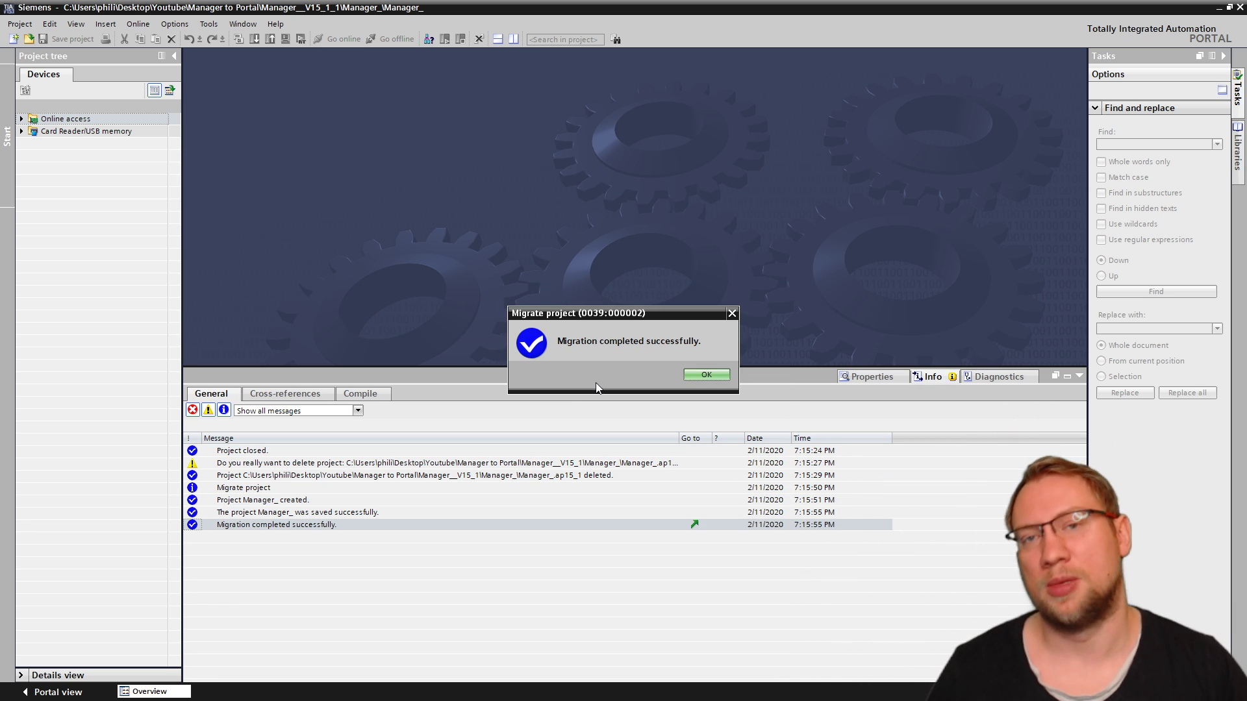
click(705, 377)
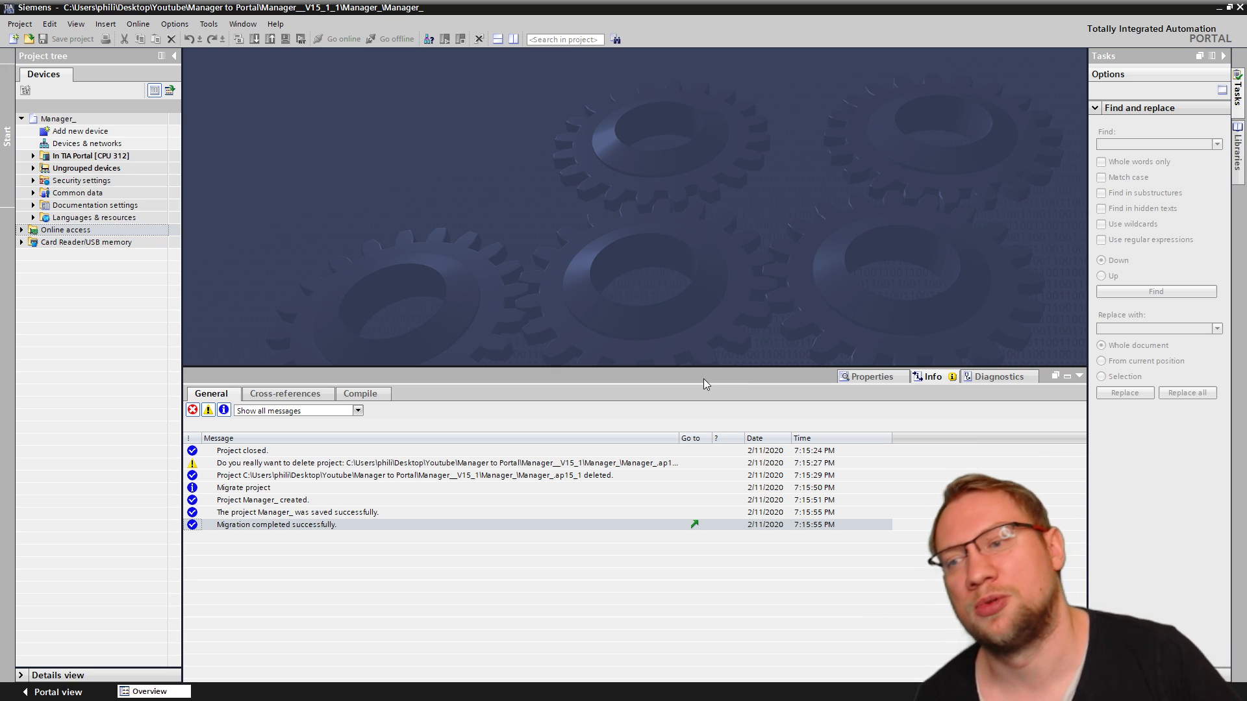
- Open the migration log of the new migration, review the entries for station SIMATIC 300(1), and close the log
click(290, 527)
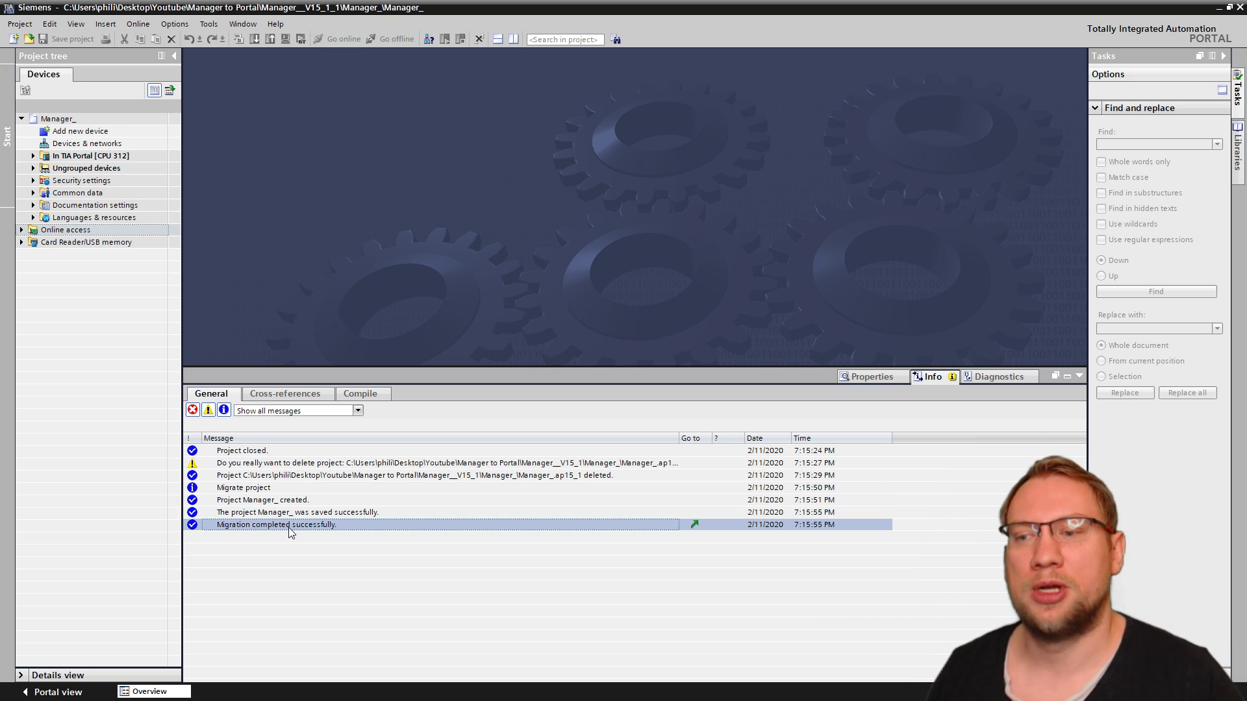
click(695, 525)
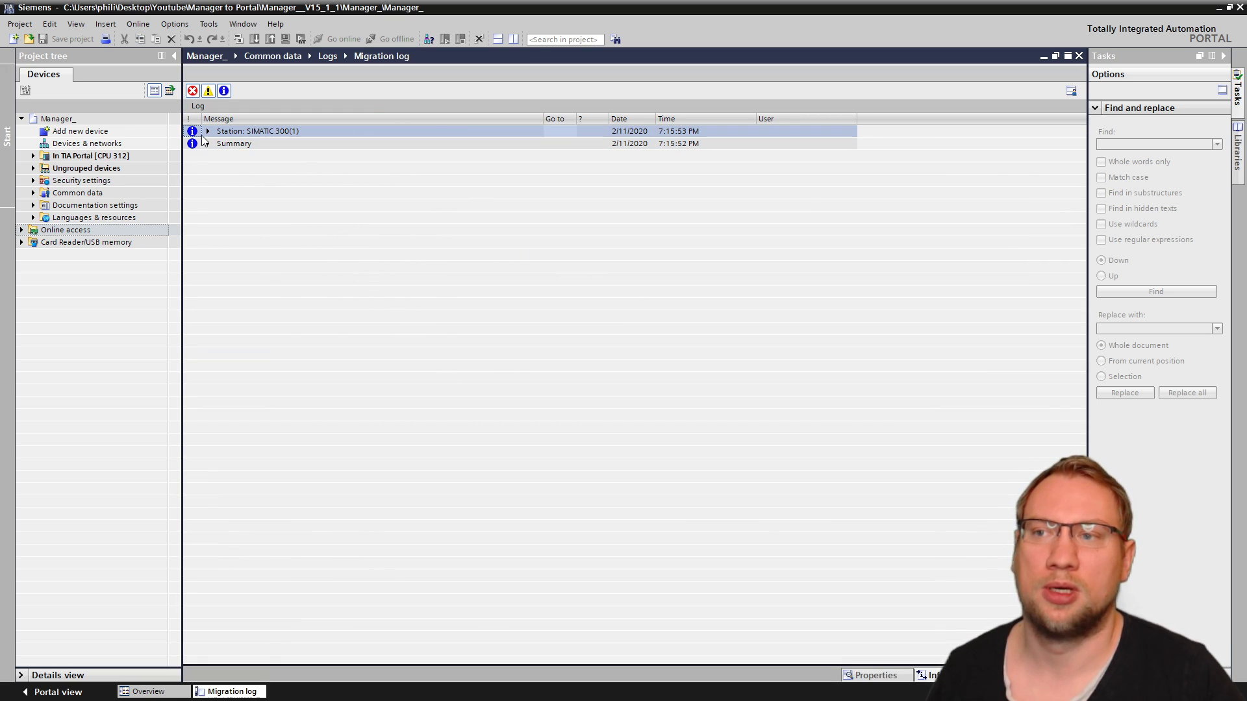
click(1080, 56)
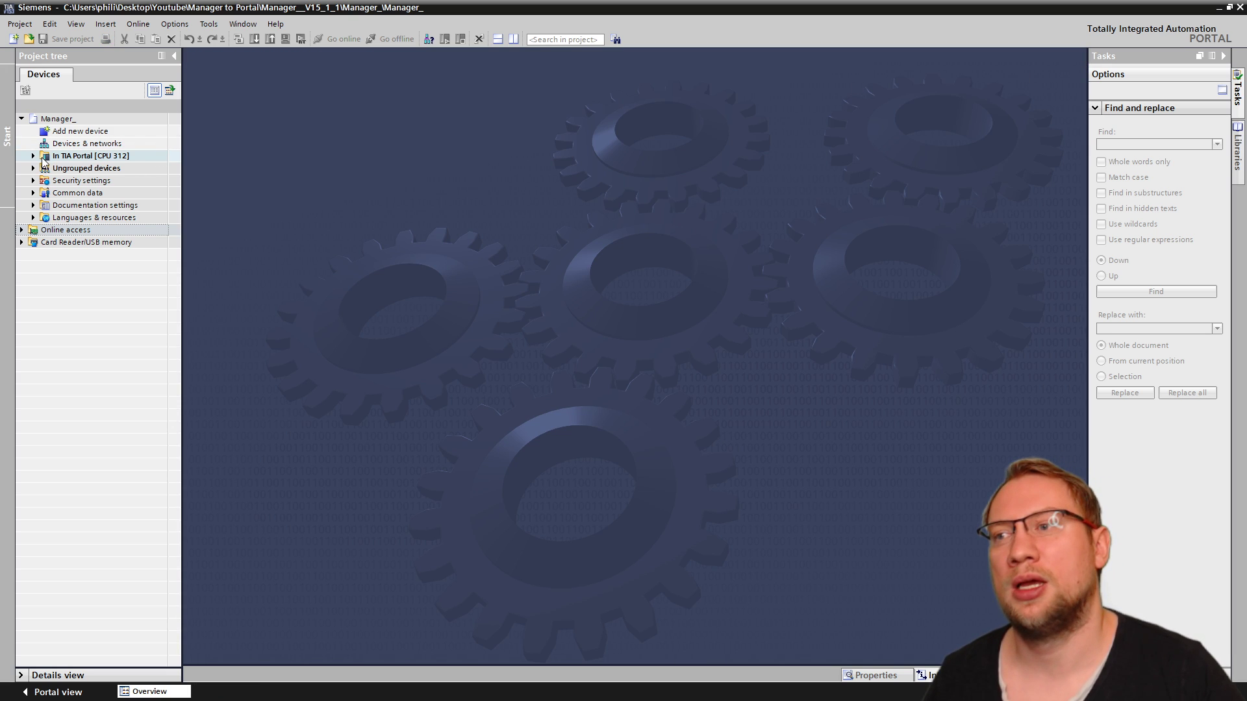
- Open the device configuration of the migrated In TIA Portal PLC and inspect the CPU 312 in slot 2
click(33, 156)
click(58, 159)
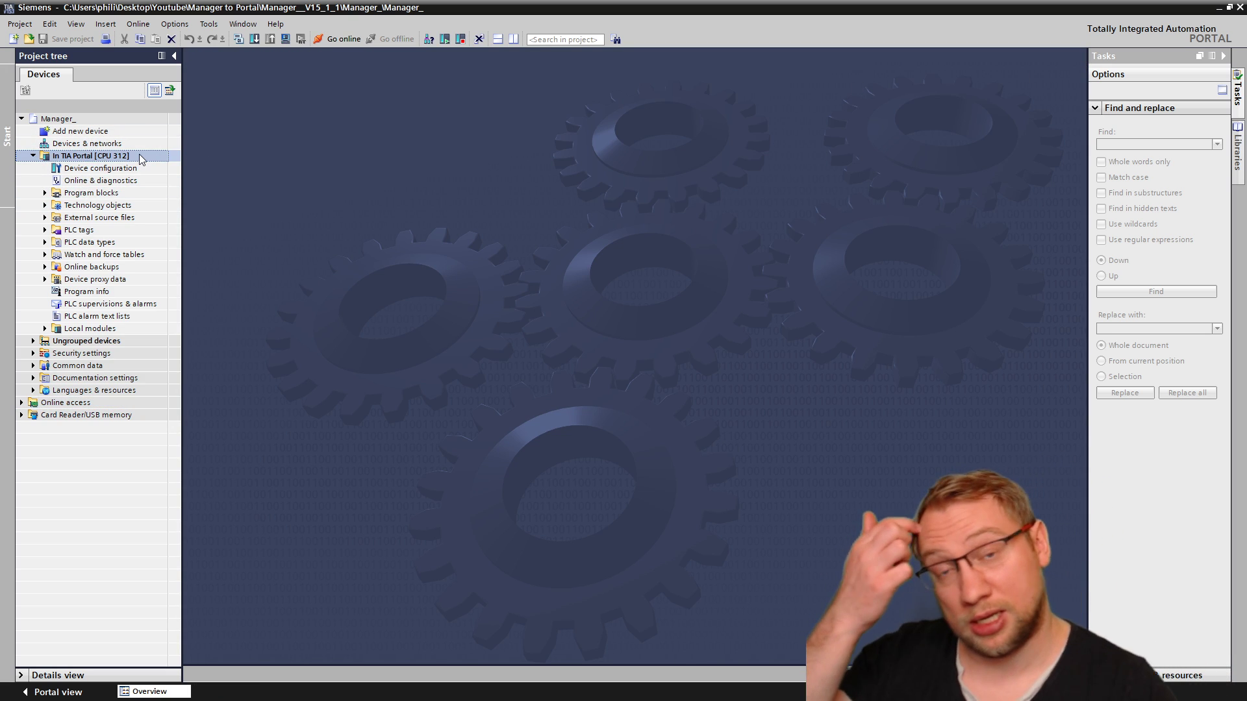
double_click(104, 170)
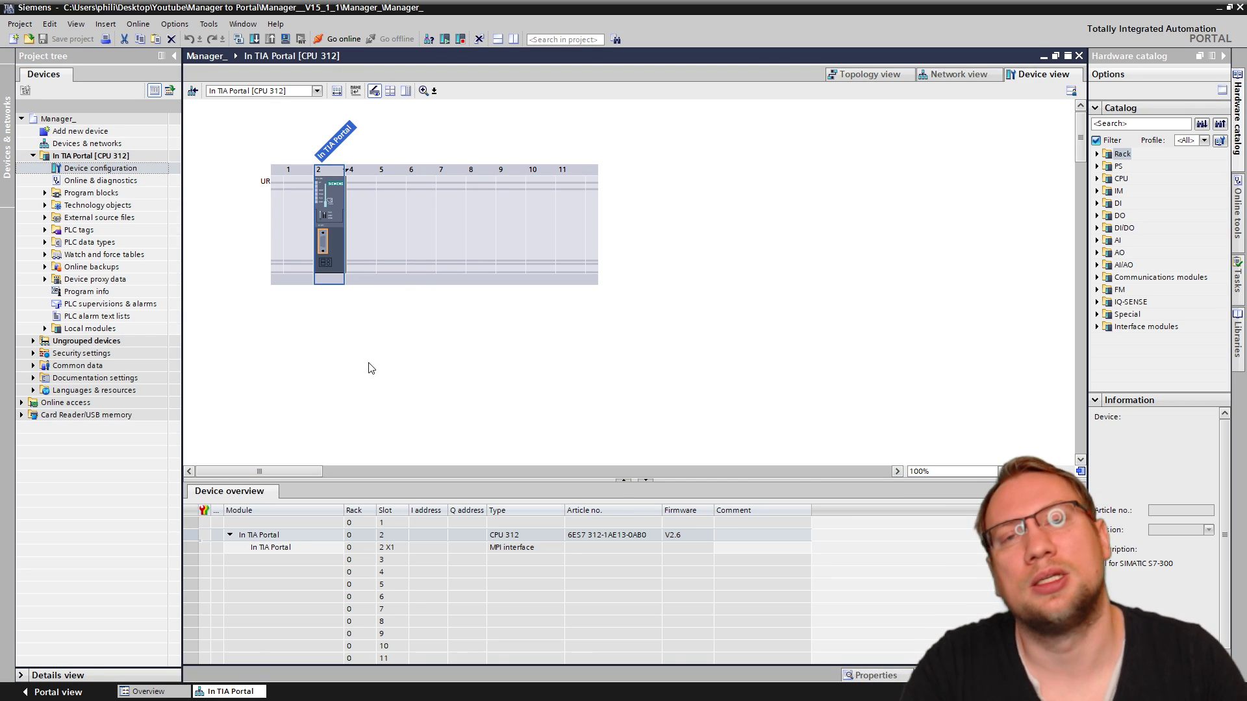
scroll(362, 356, up, 4)
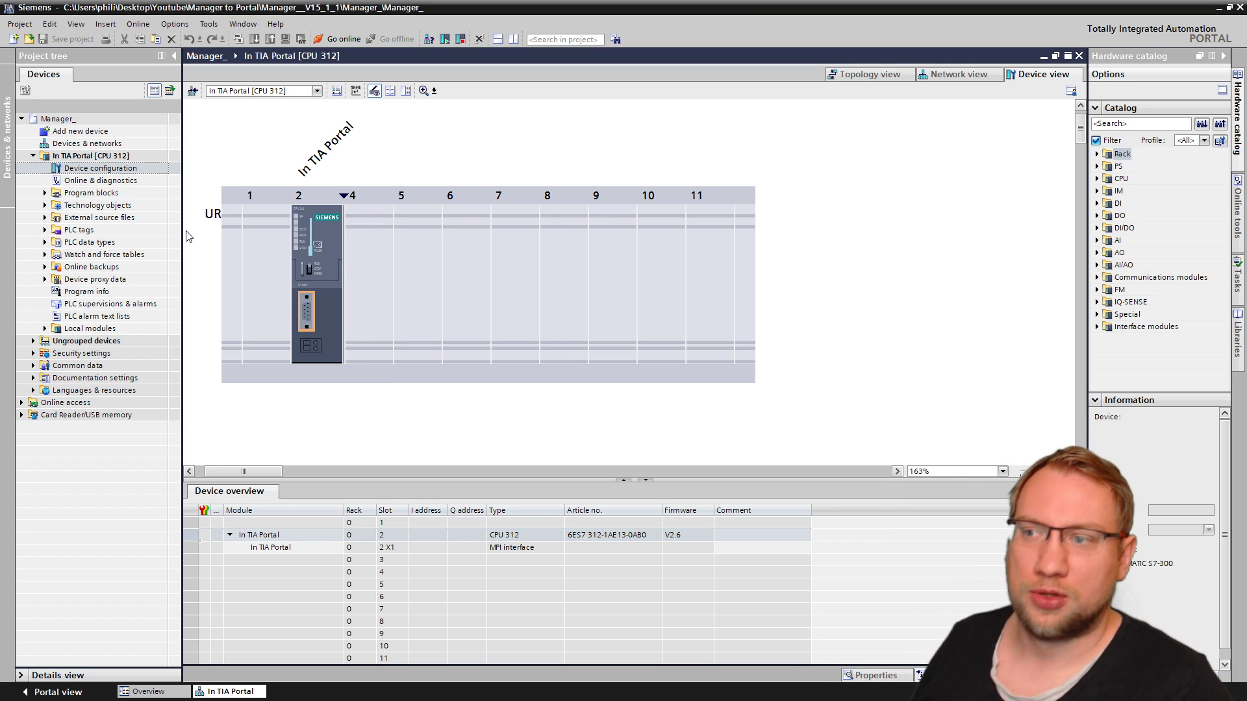
click(300, 283)
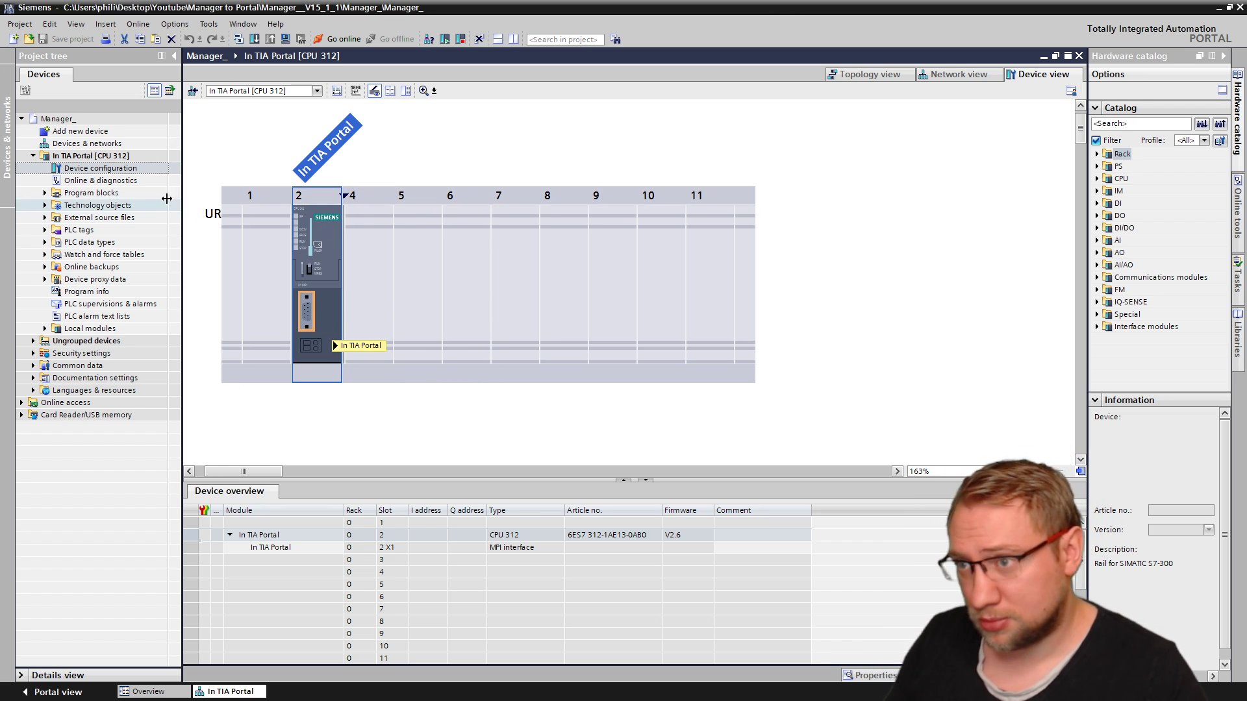
- Close the Manager_ project migrated with hardware and delete it from the recently used projects
click(19, 24)
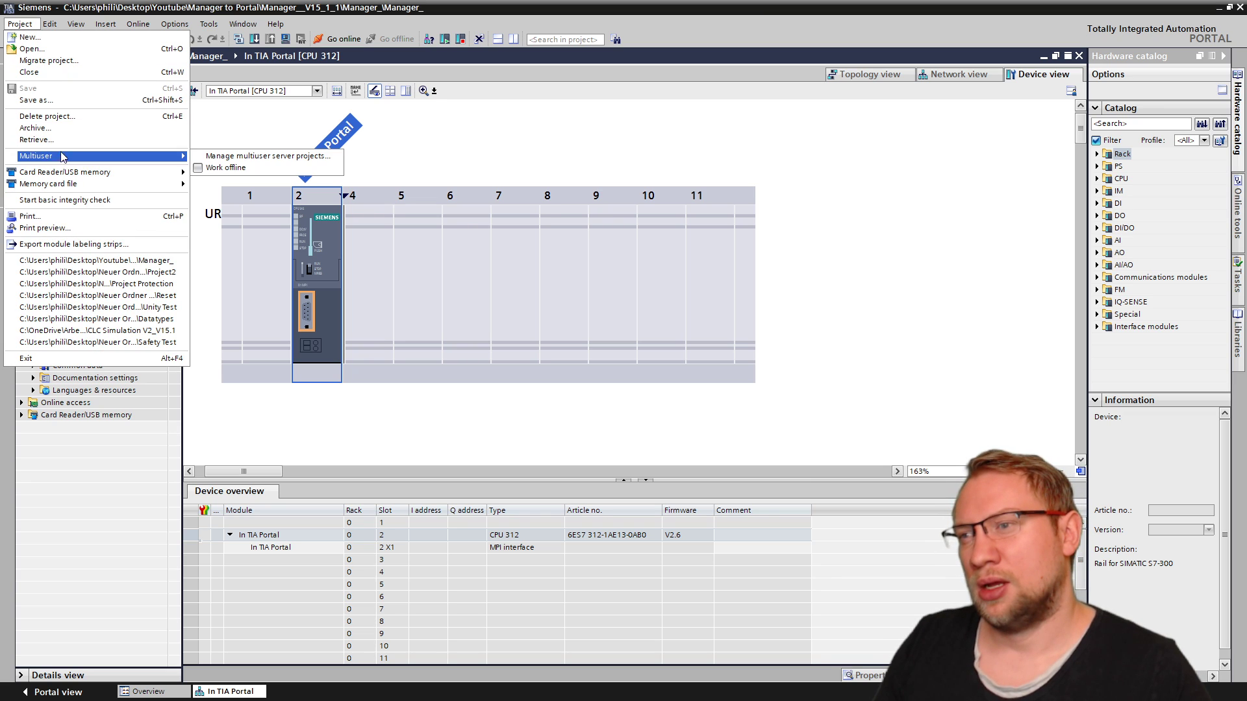
click(31, 72)
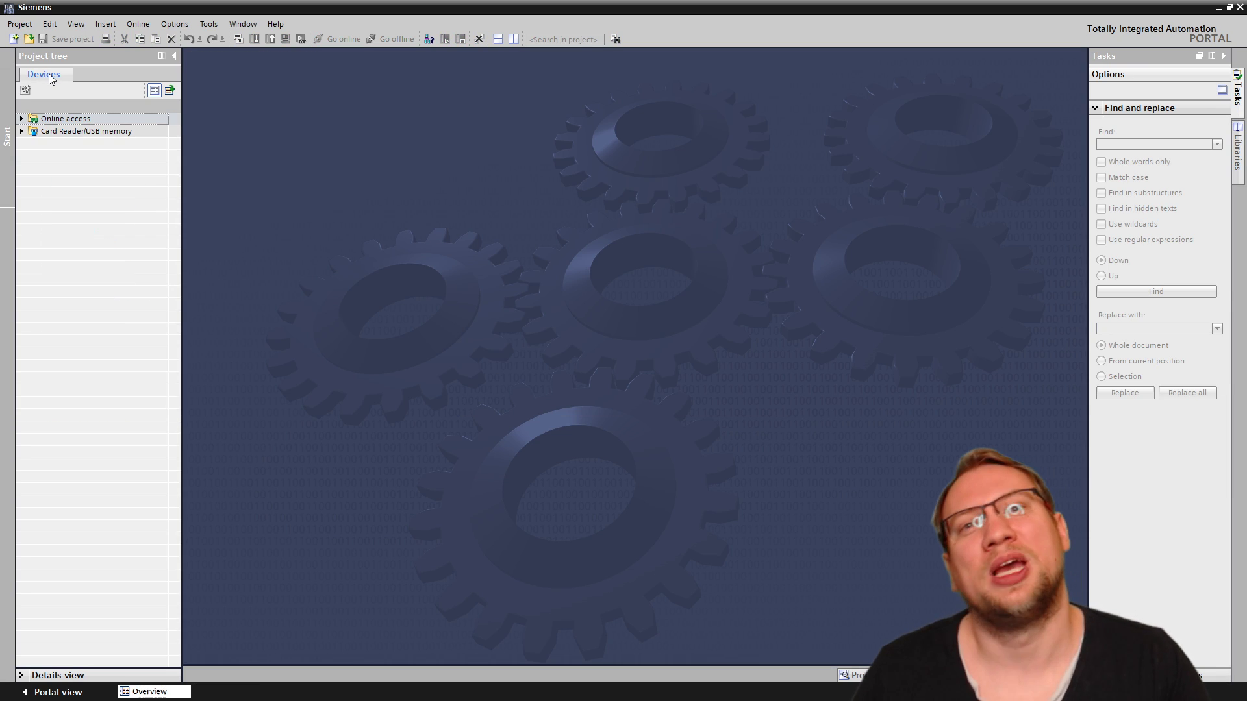
click(20, 24)
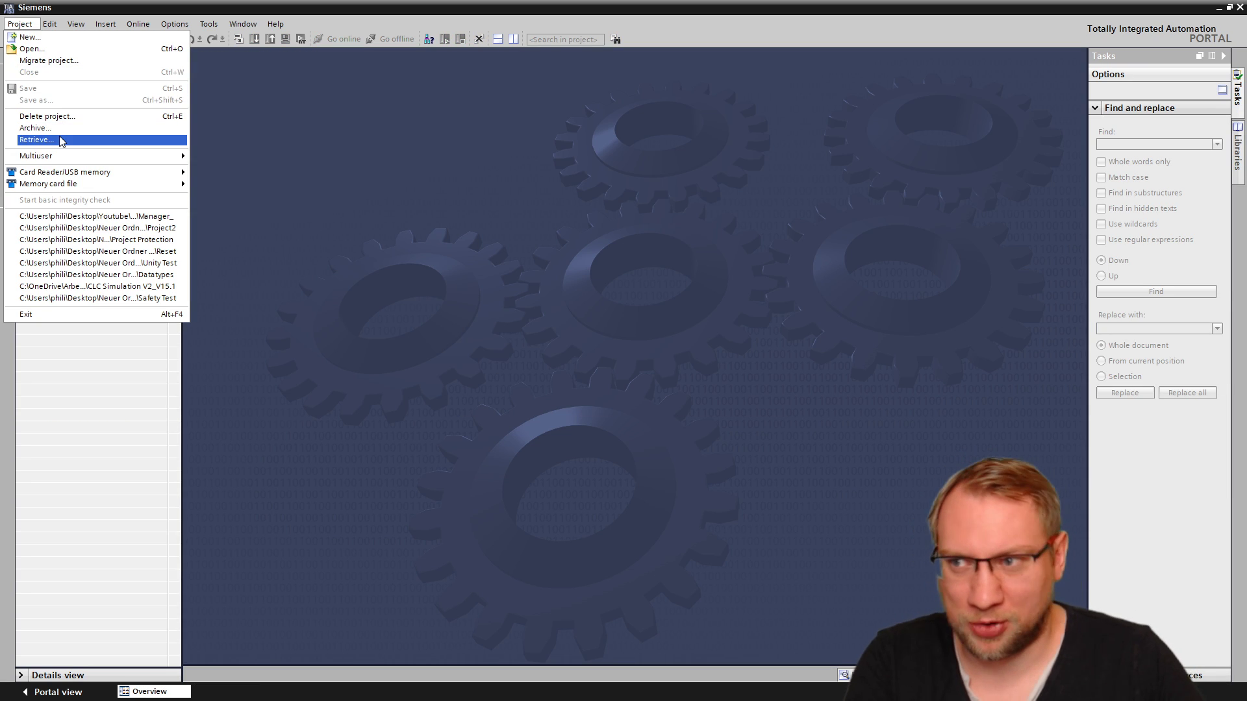
click(56, 117)
click(717, 460)
click(682, 390)
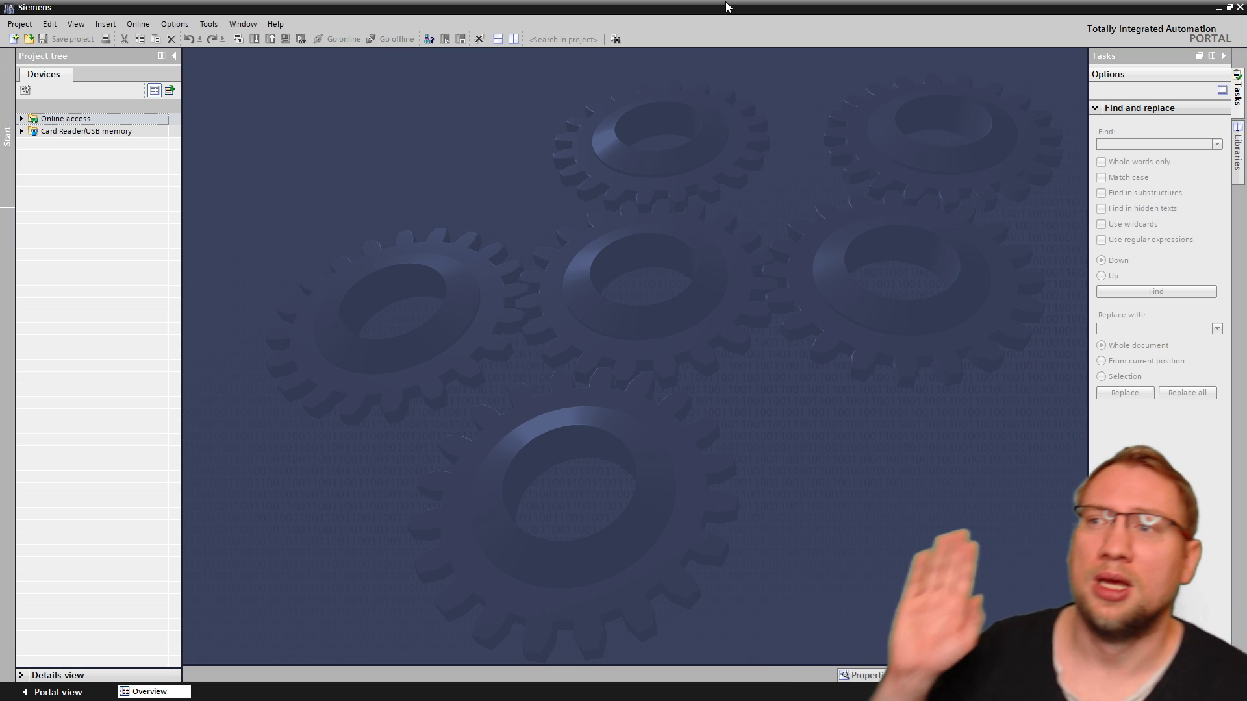
- Reduce the TIA Portal window from full screen and place it beside the SIMATIC Manager window
drag(702, 5, 960, 205)
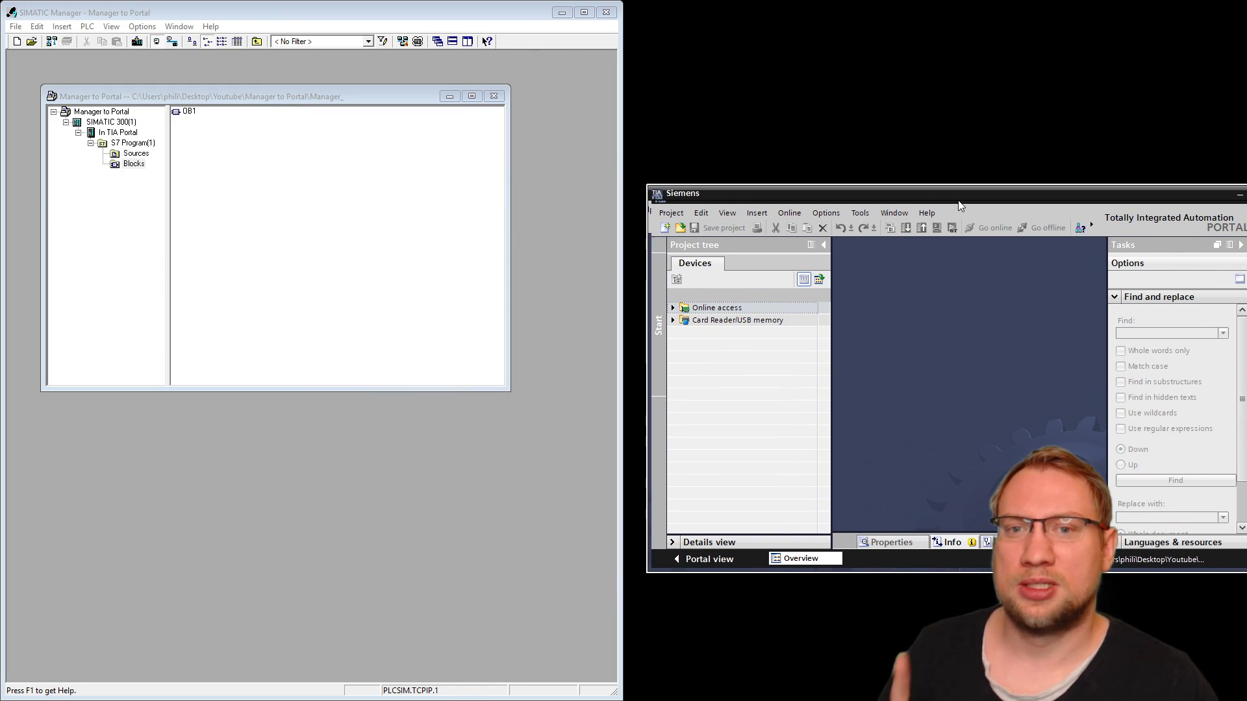
- Tile TIA Portal beside SIMATIC Manager and insert another SIMATIC 300 station into the Manager to Portal project
key(super+Right)
click(370, 273)
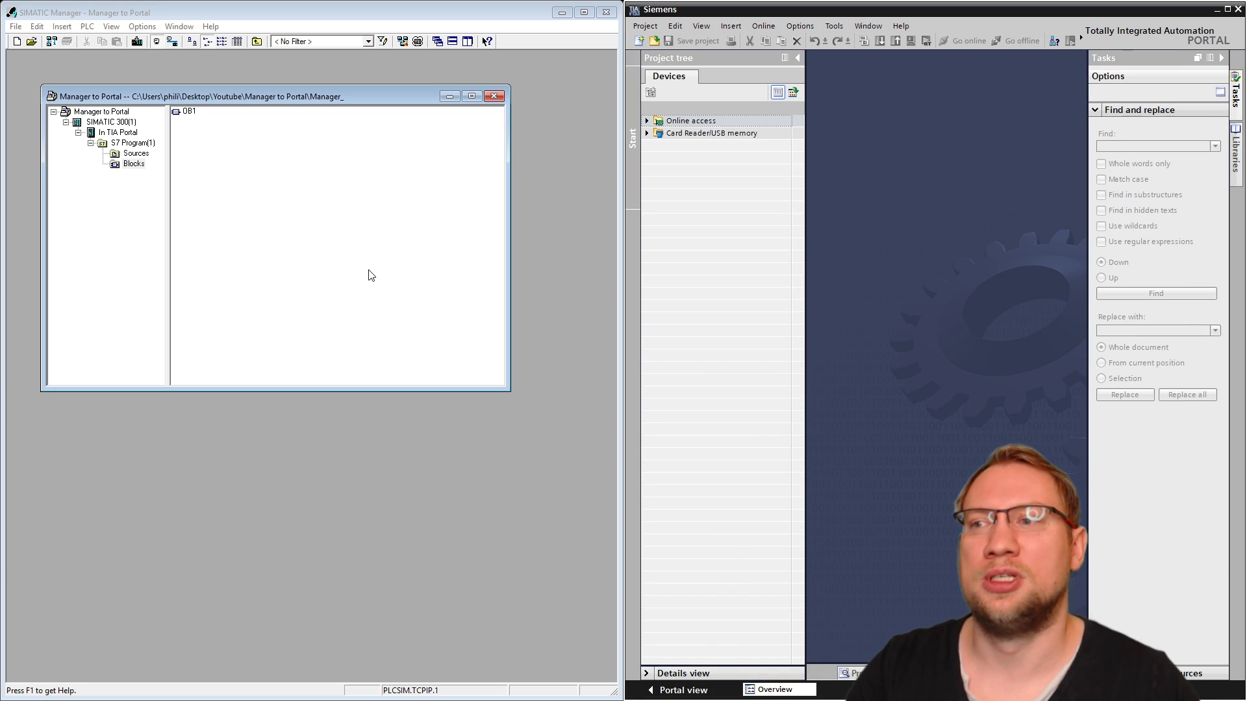
click(101, 113)
right_click(101, 113)
mouse_move(221, 186)
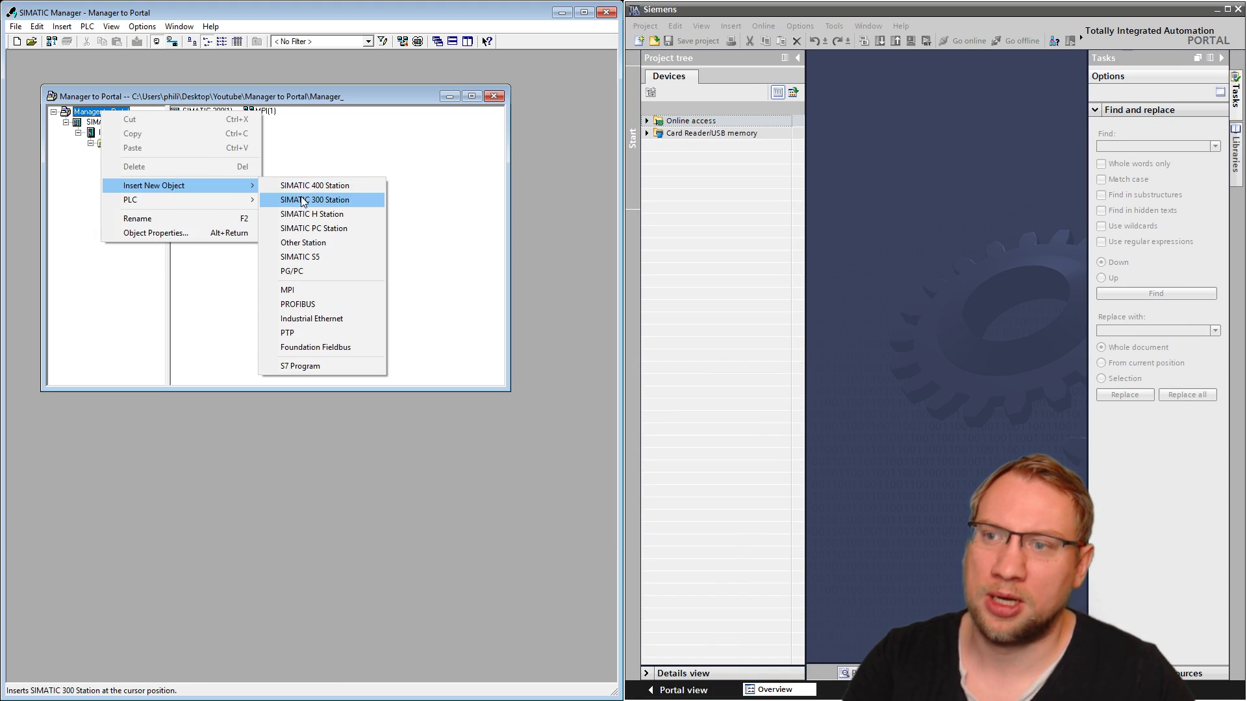
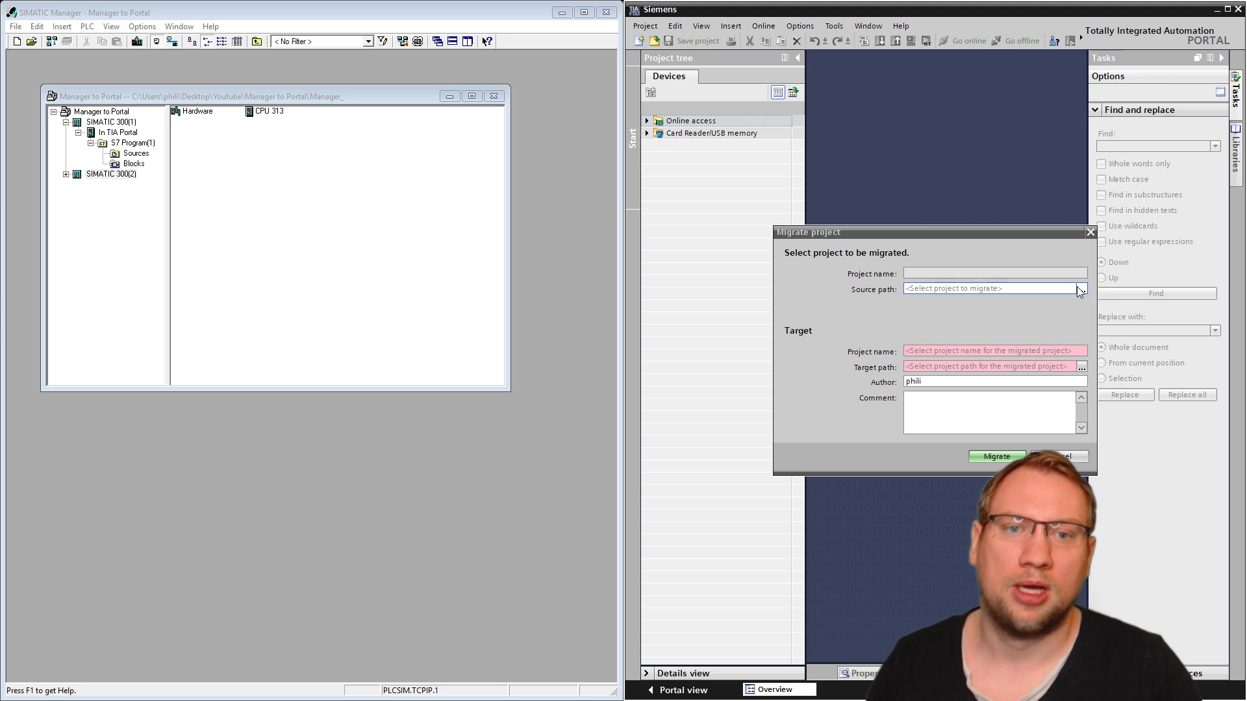
- Try to migrate the Manager_.s7p project into TIA Portal with the hardware configuration included
double_click(932, 504)
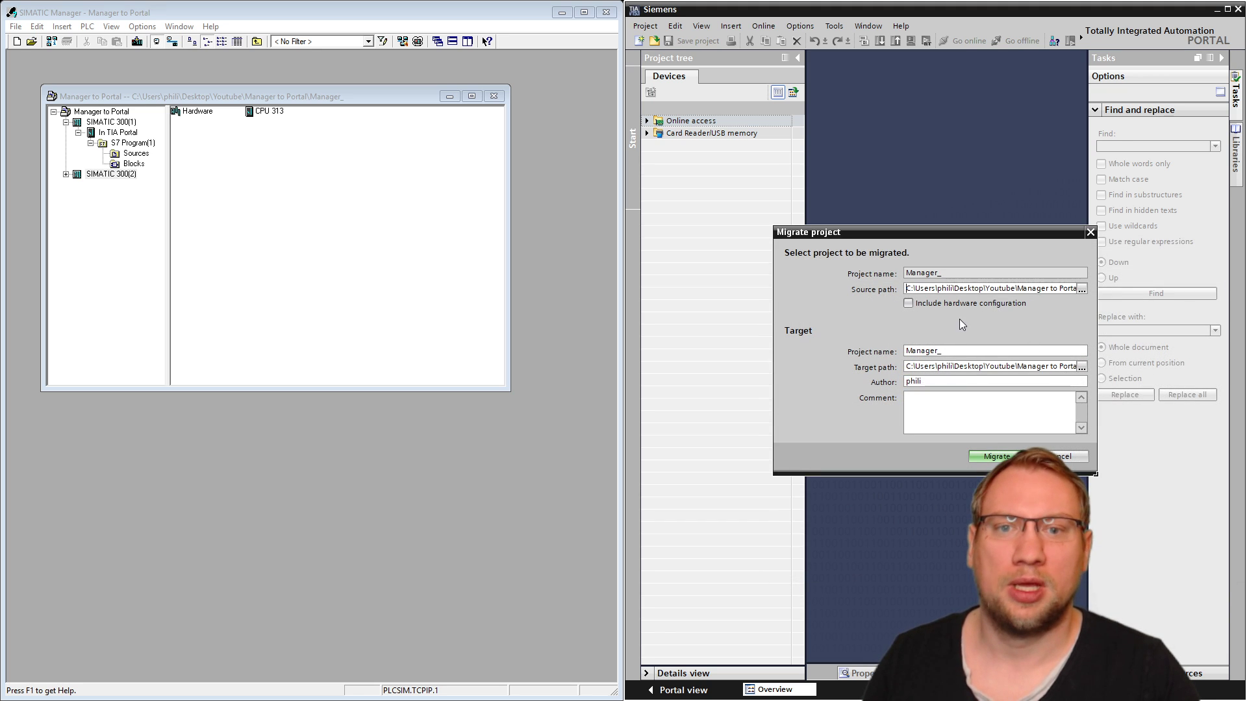
click(952, 306)
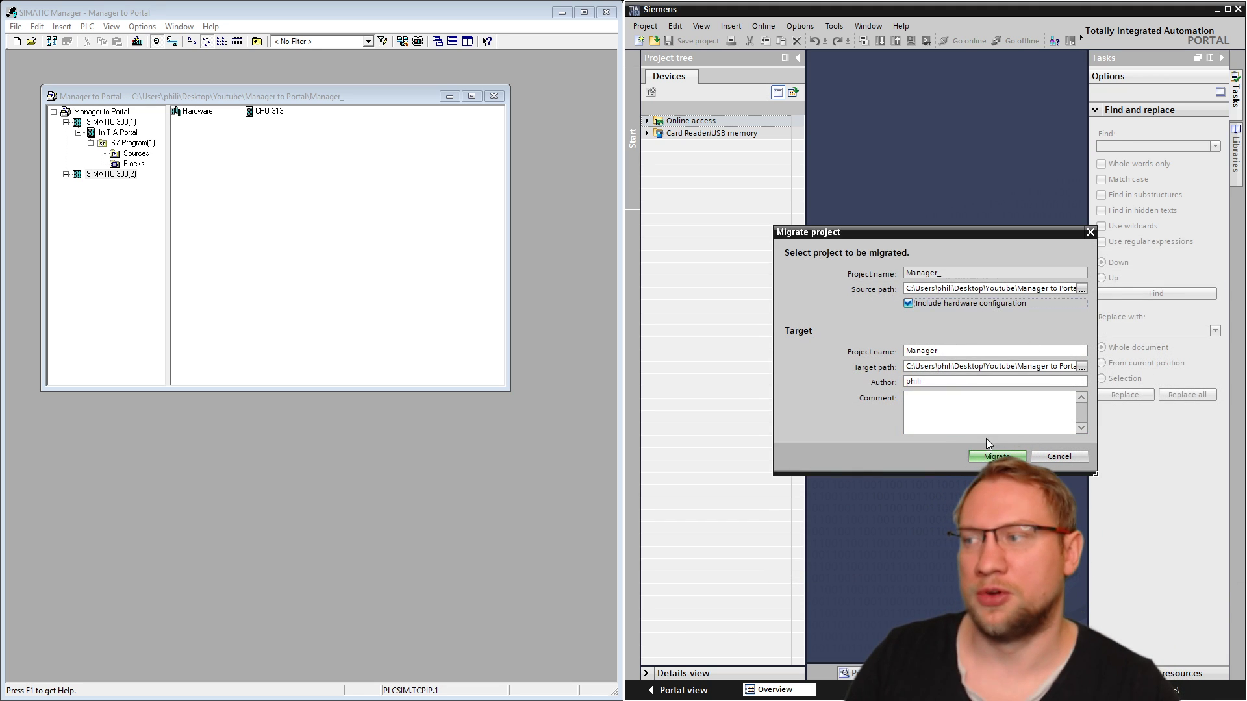
click(992, 458)
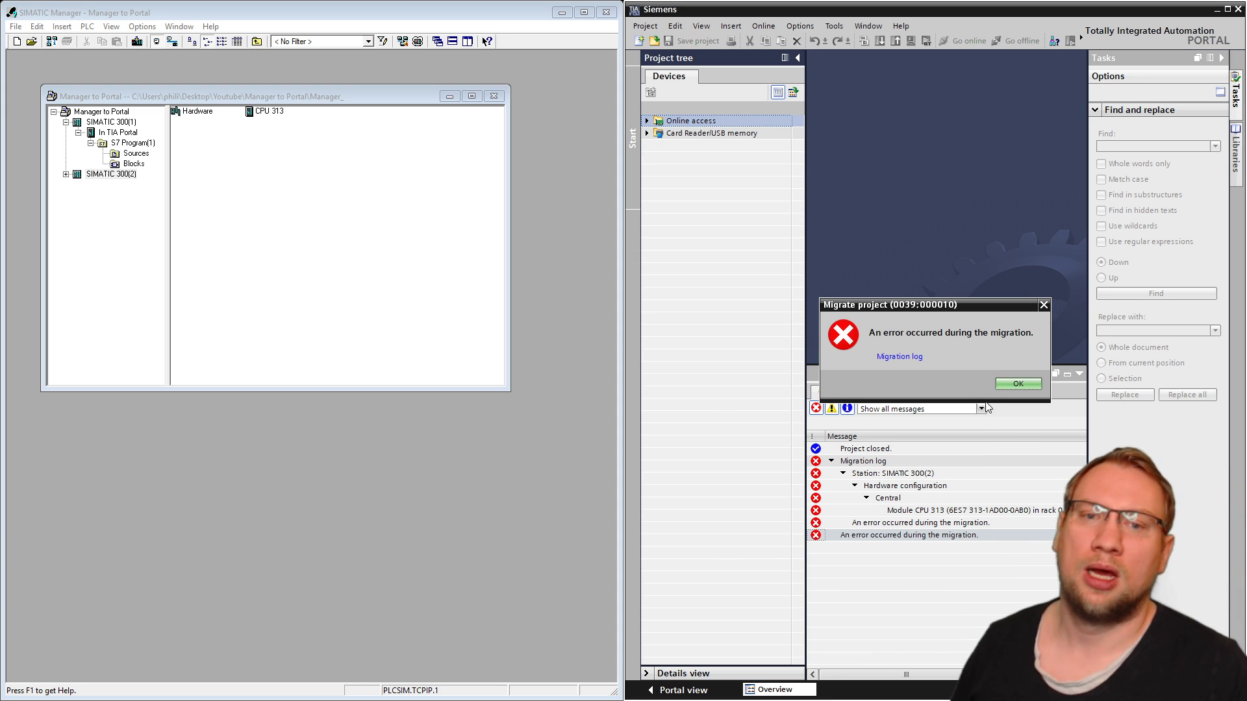
click(1011, 383)
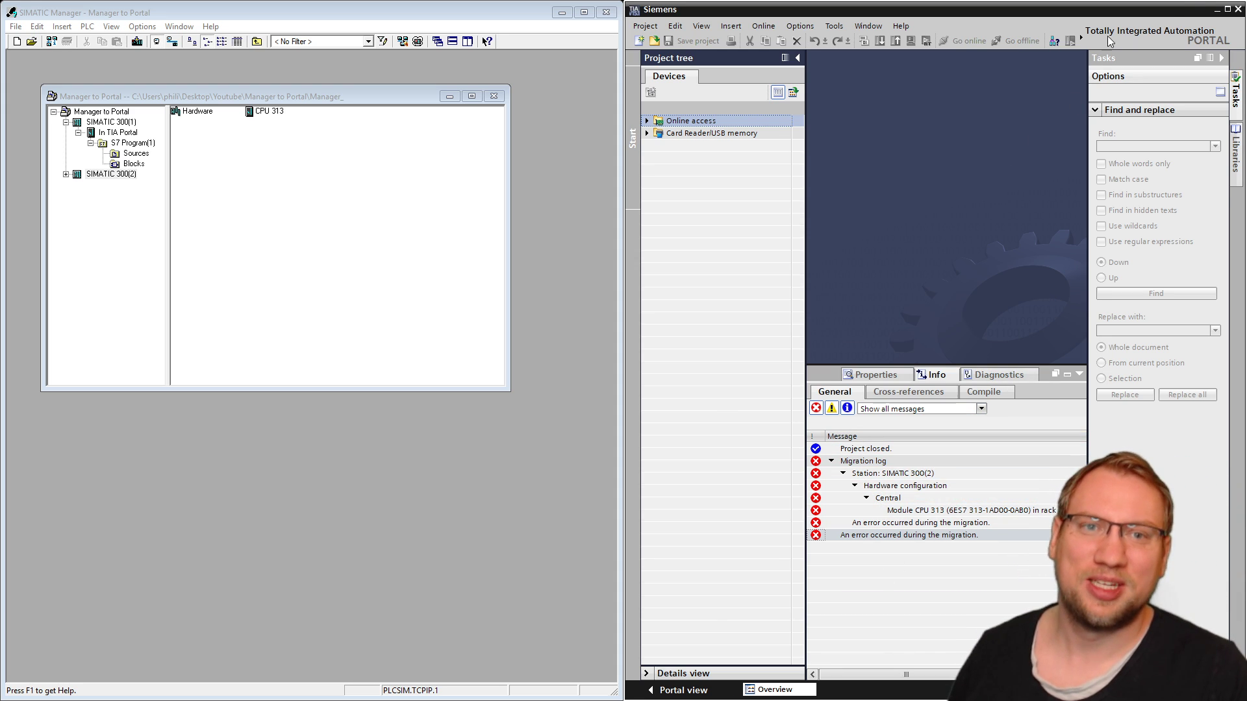
- Maximize TIA Portal and migrate the Manager_.s7p project without including the hardware configuration
click(1228, 9)
click(480, 512)
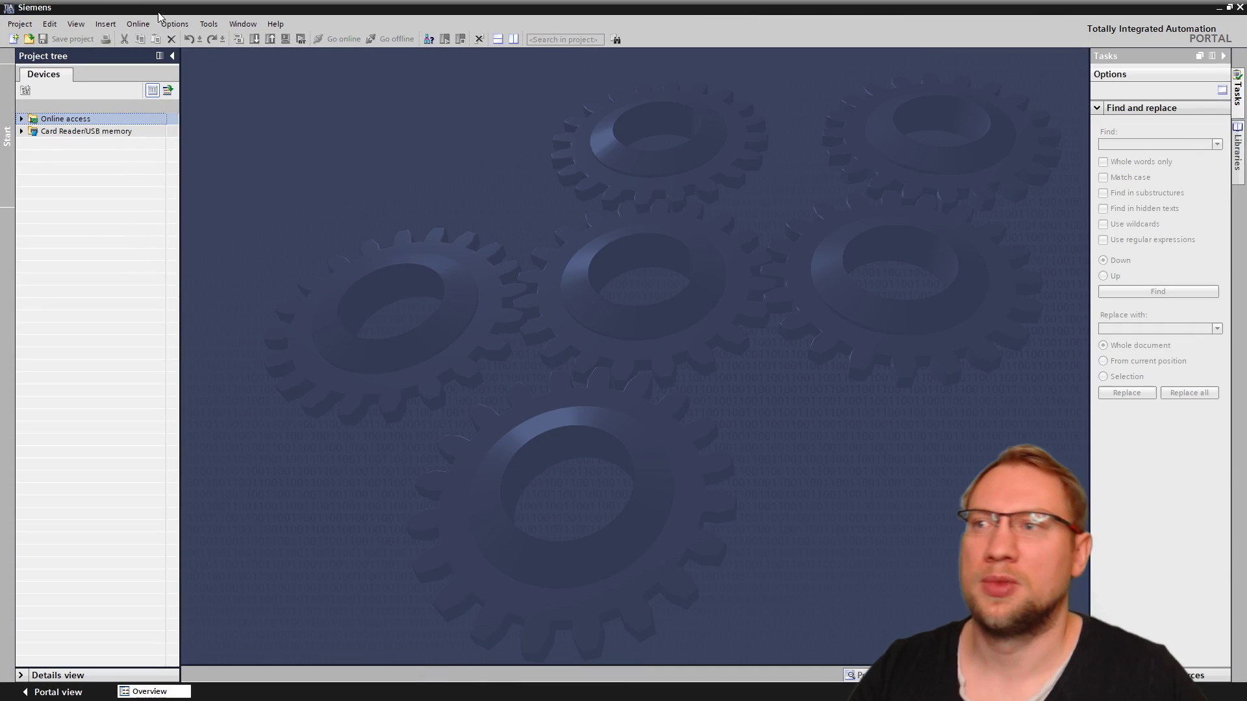
click(34, 27)
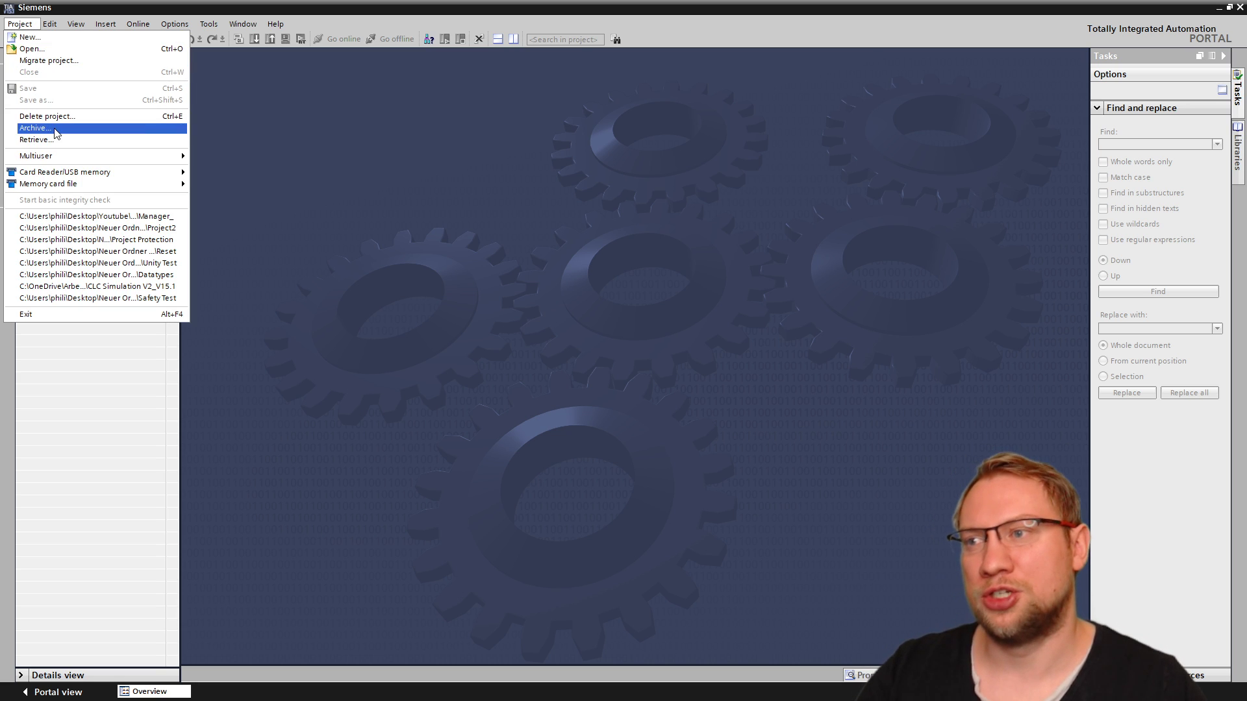
click(49, 60)
click(770, 289)
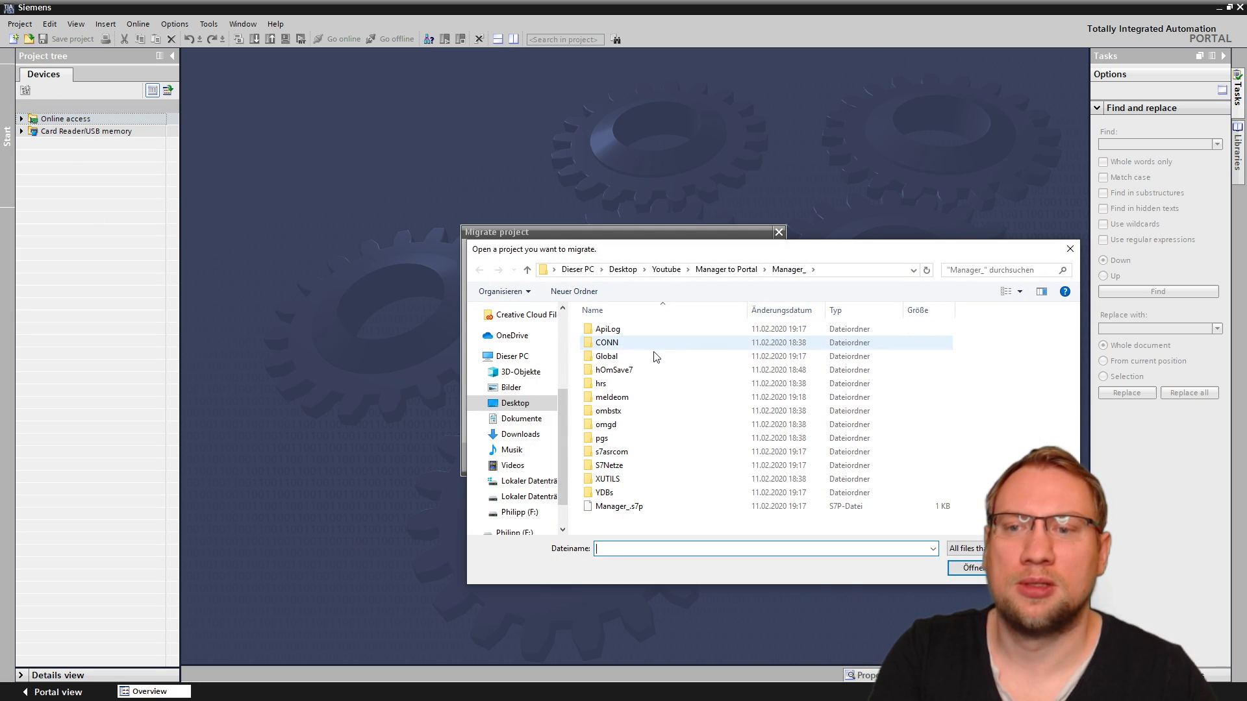
double_click(613, 510)
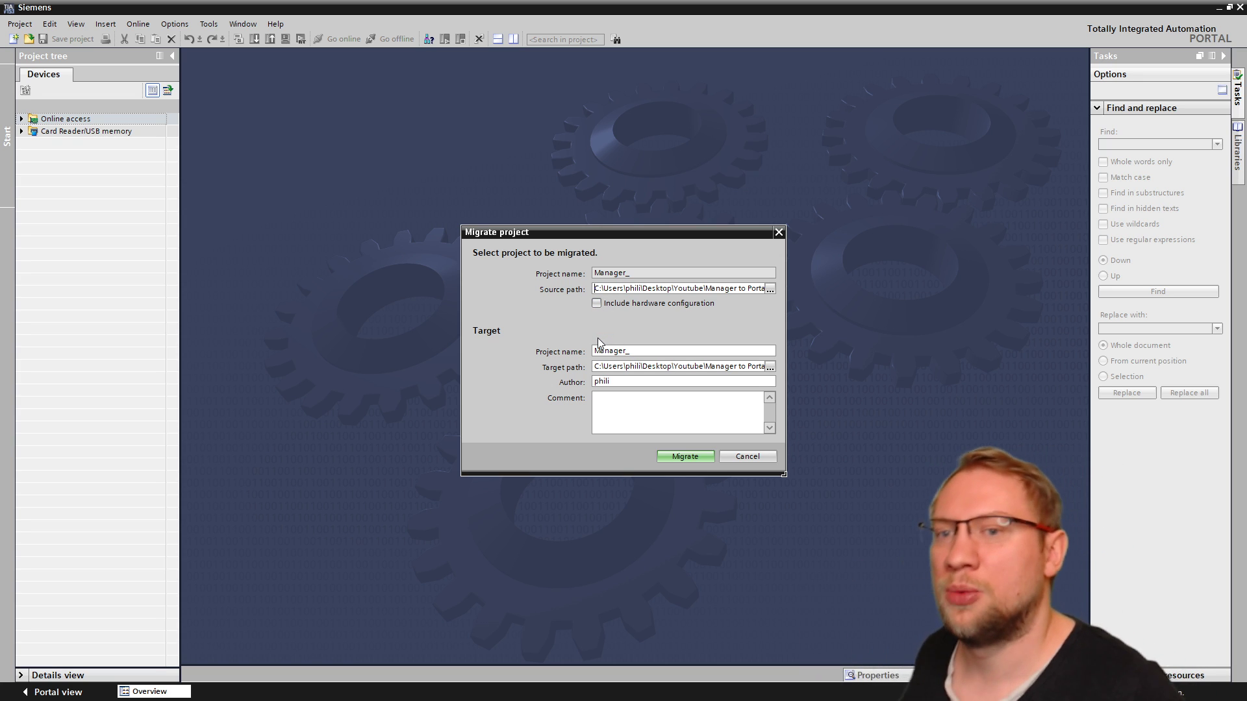
click(670, 455)
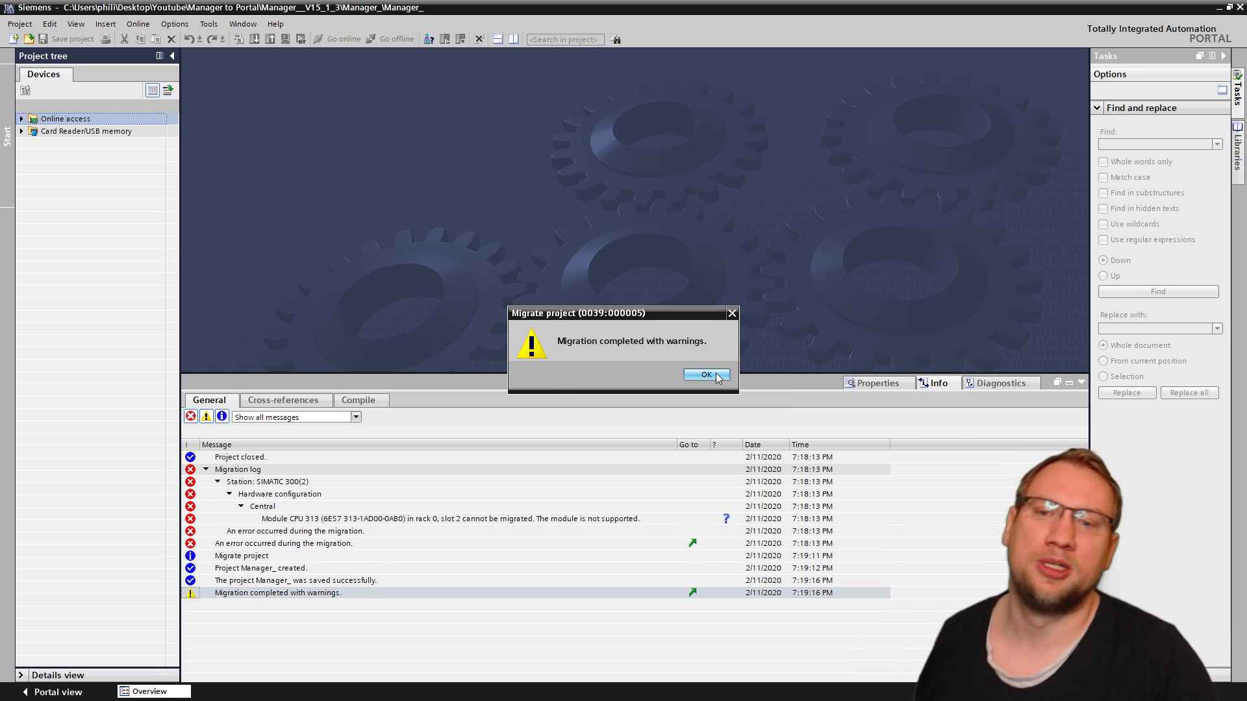
click(706, 375)
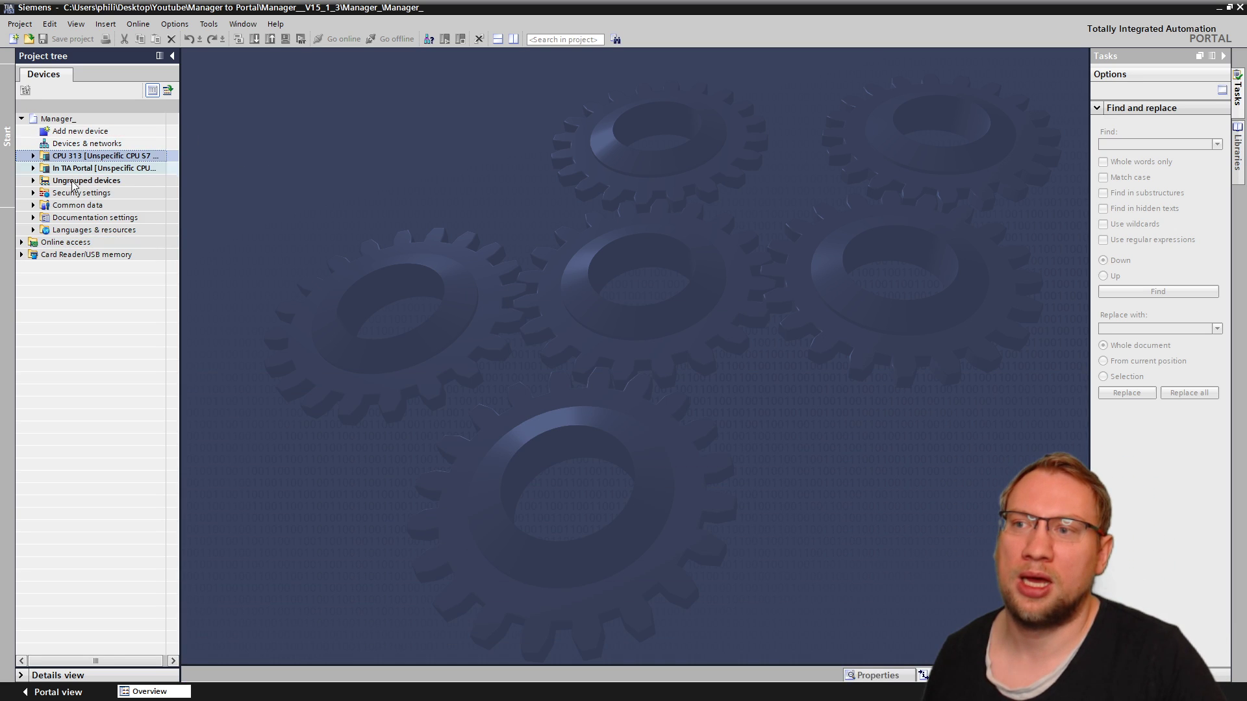
- Widen the project tree, open the device configuration of CPU 313, and examine the commands available for the CPU in slot 2
drag(181, 167, 272, 168)
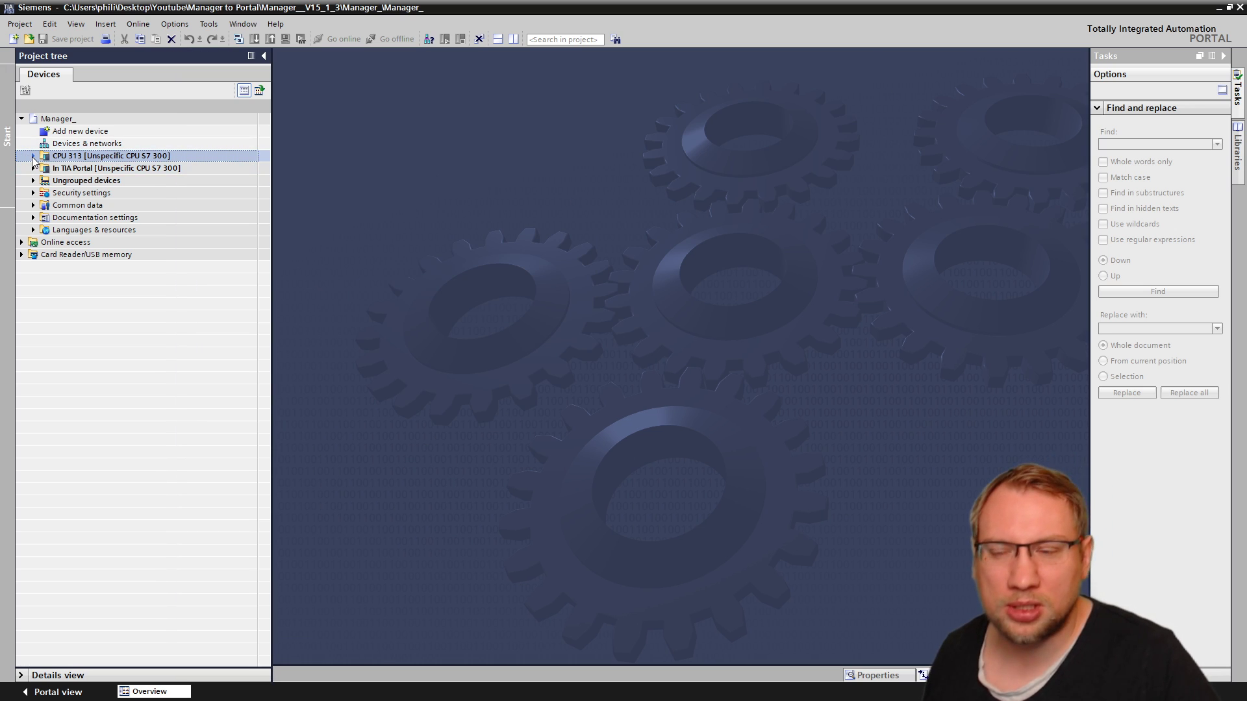
click(33, 156)
double_click(97, 167)
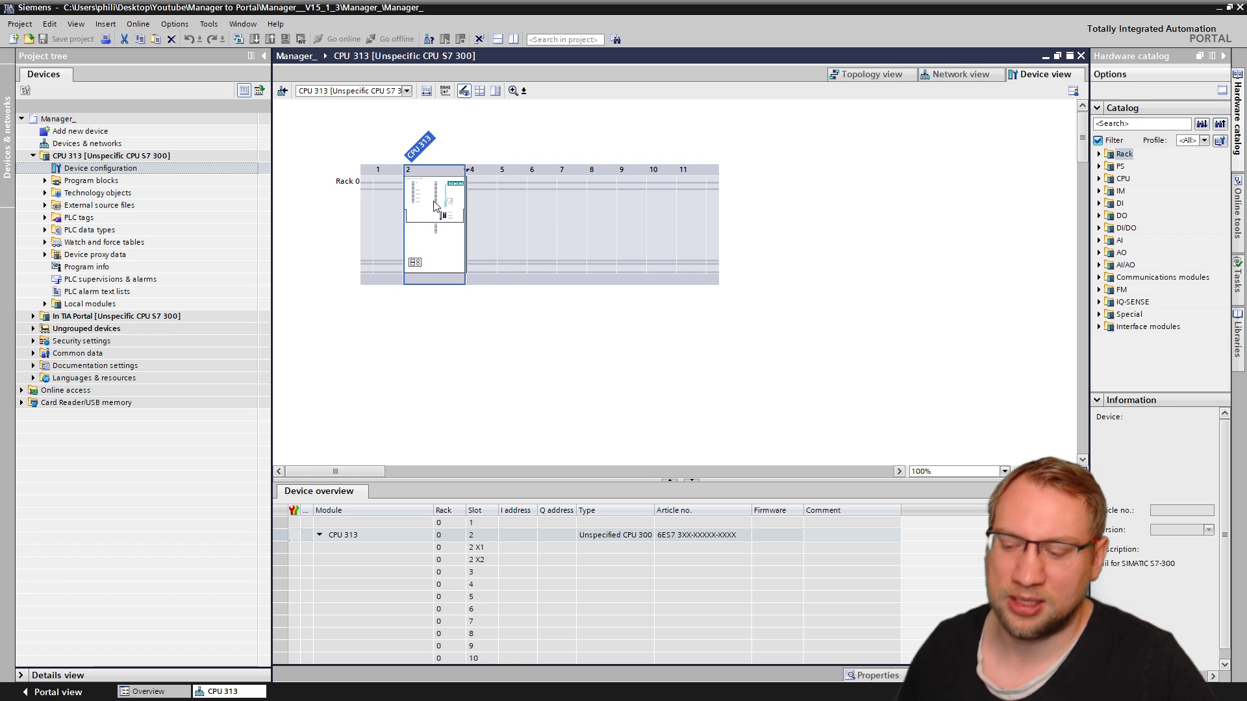
scroll(434, 206, up, 3)
right_click(434, 257)
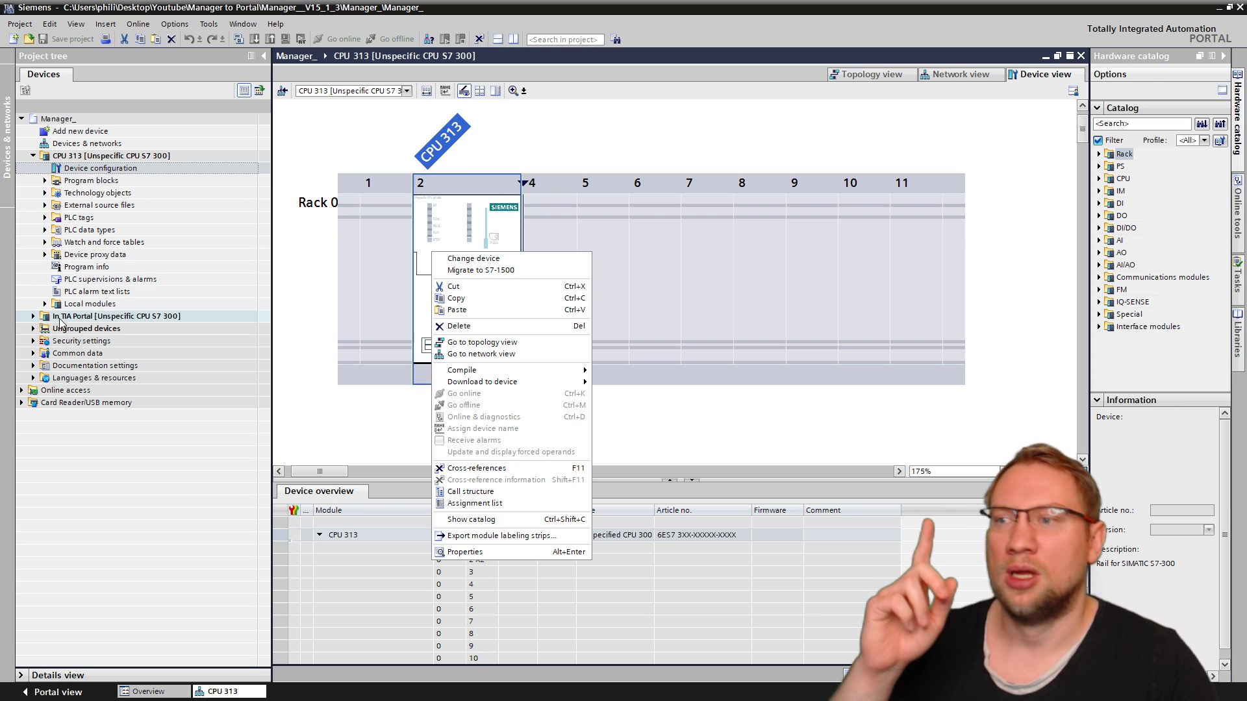
- Open the device configuration of the In TIA Portal PLC and inspect the CPU in slot 2 of Rack 0
click(33, 316)
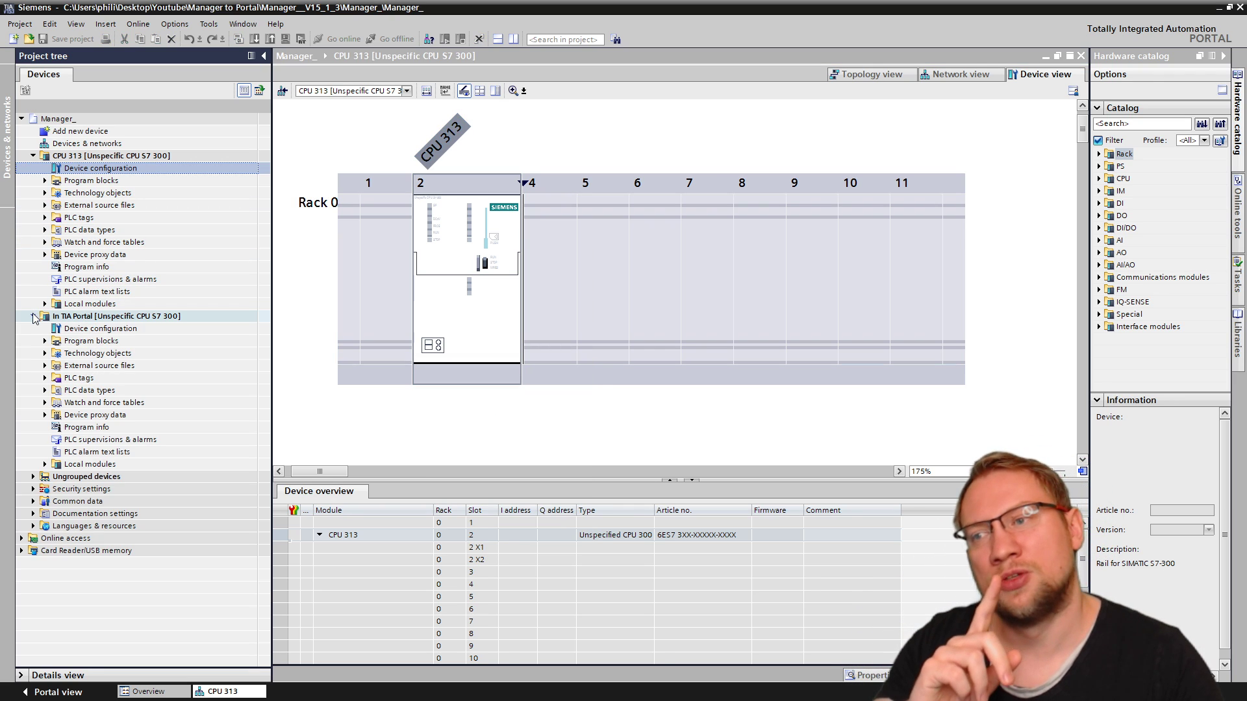
double_click(91, 331)
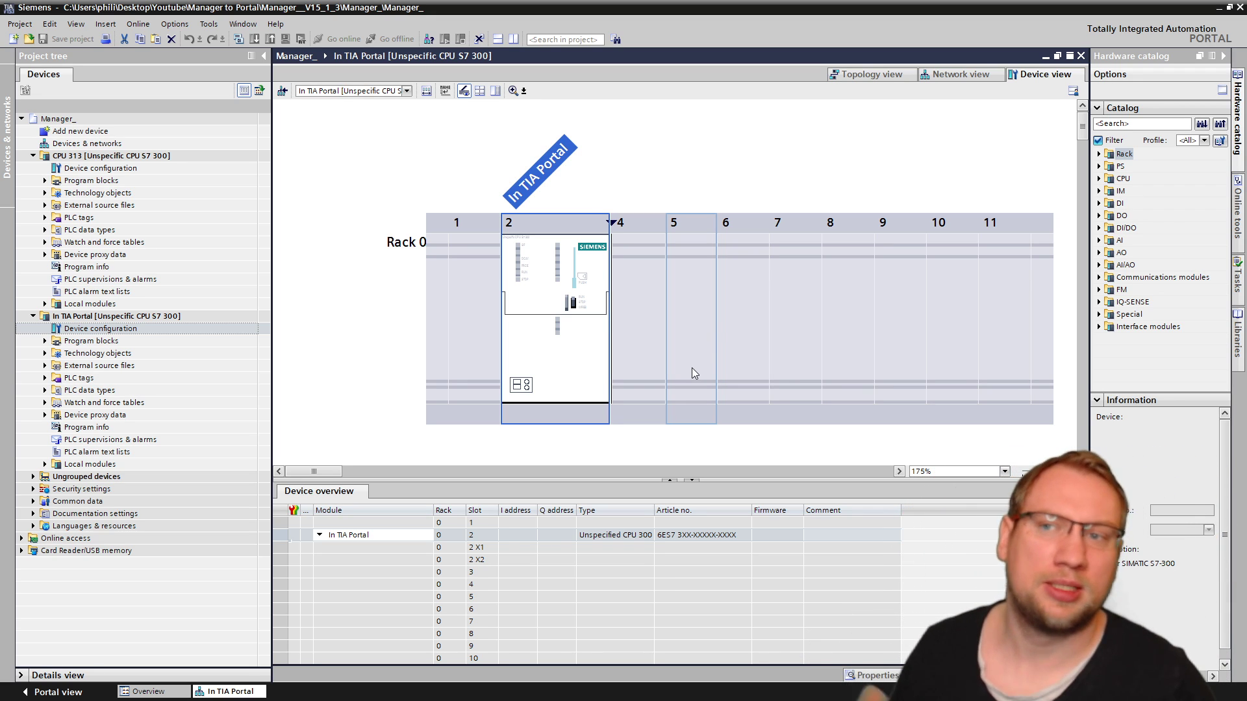
scroll(692, 367, down, 2)
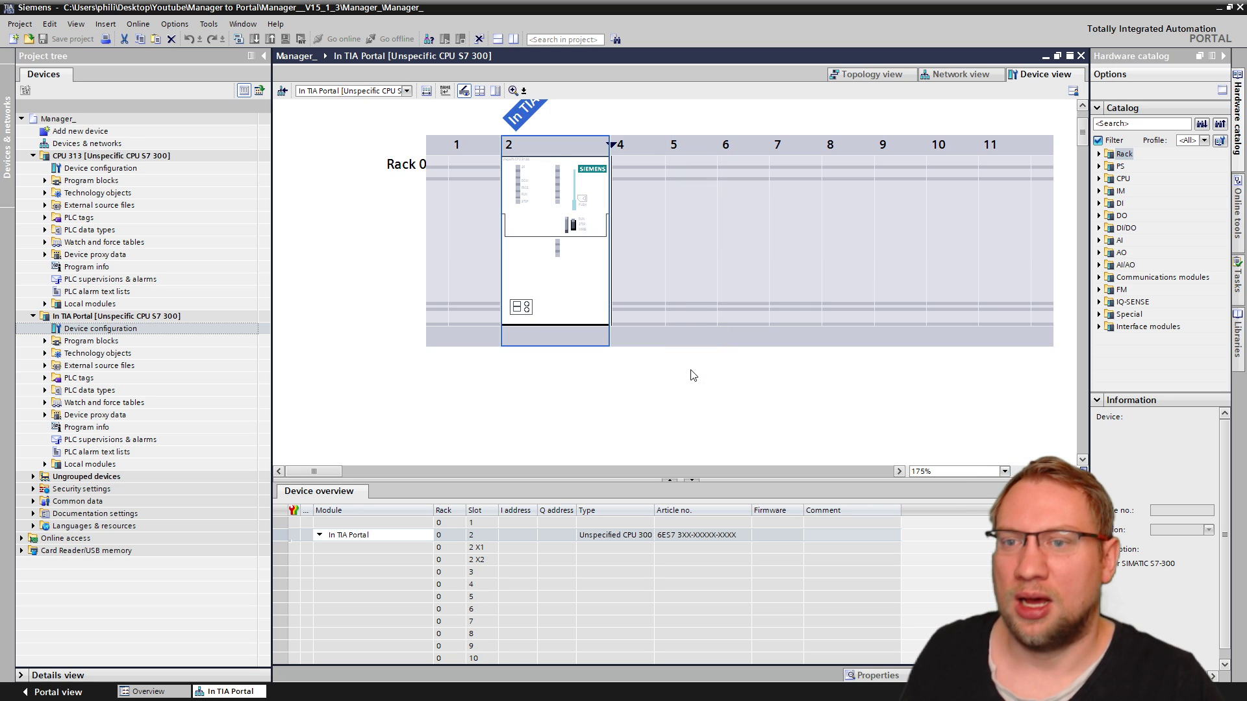
scroll(693, 375, up, 2)
mouse_move(334, 473)
mouse_down()
mouse_move(350, 472)
mouse_move(336, 473)
mouse_up()
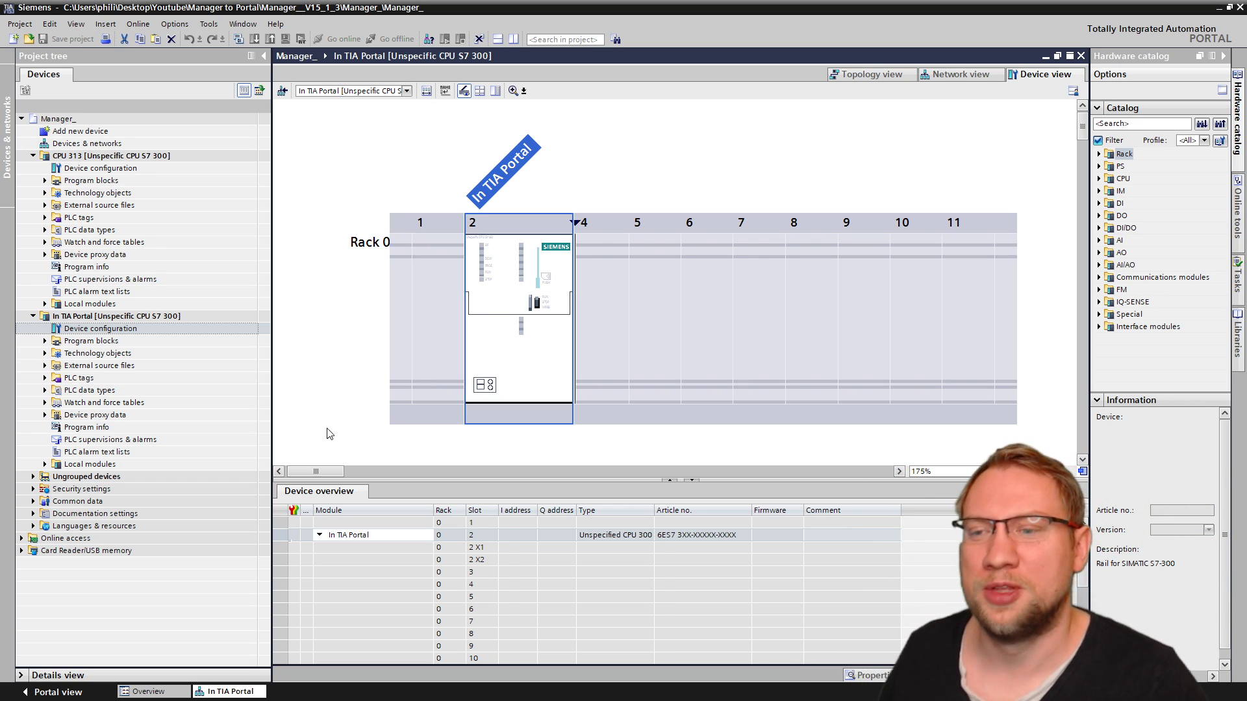
click(326, 439)
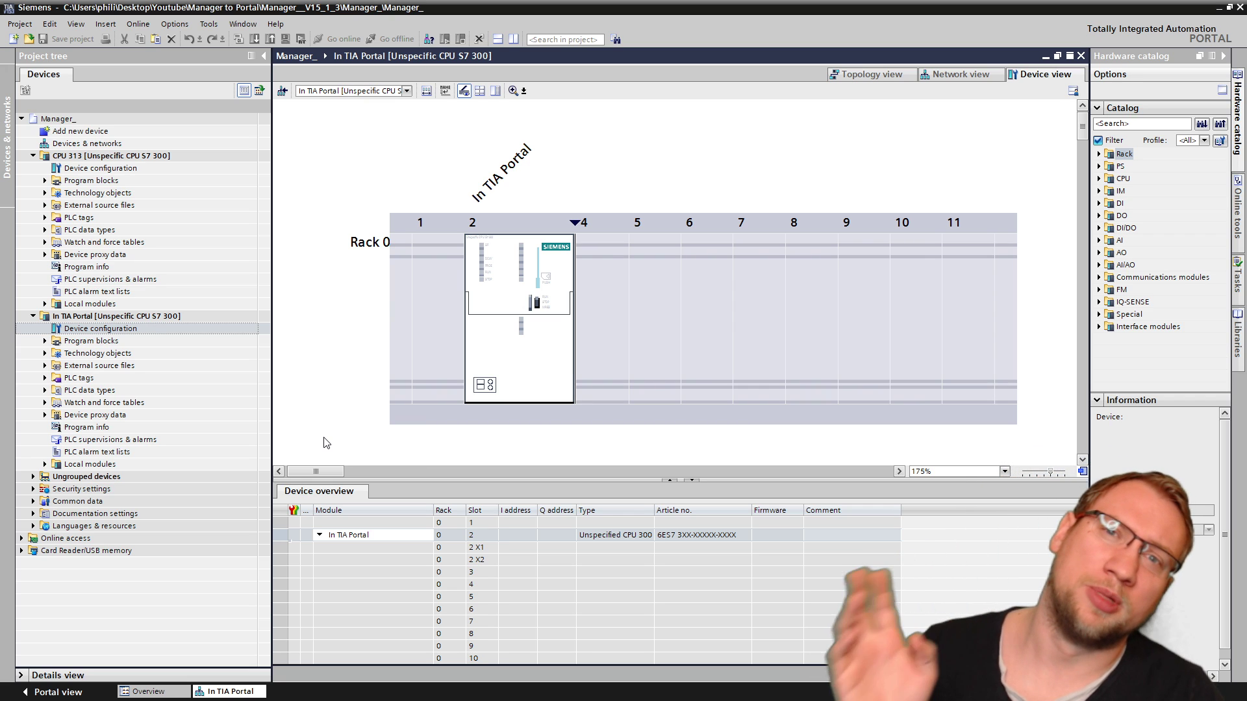